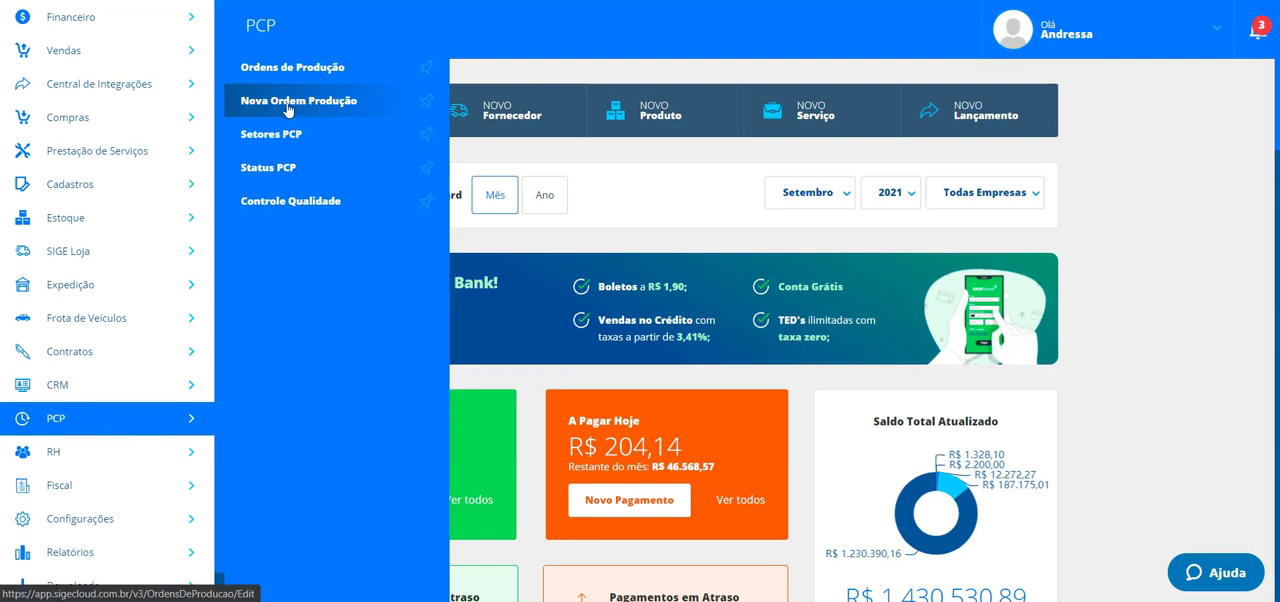
- Start a new production order and choose the product 14 — Produto com composição
click(298, 106)
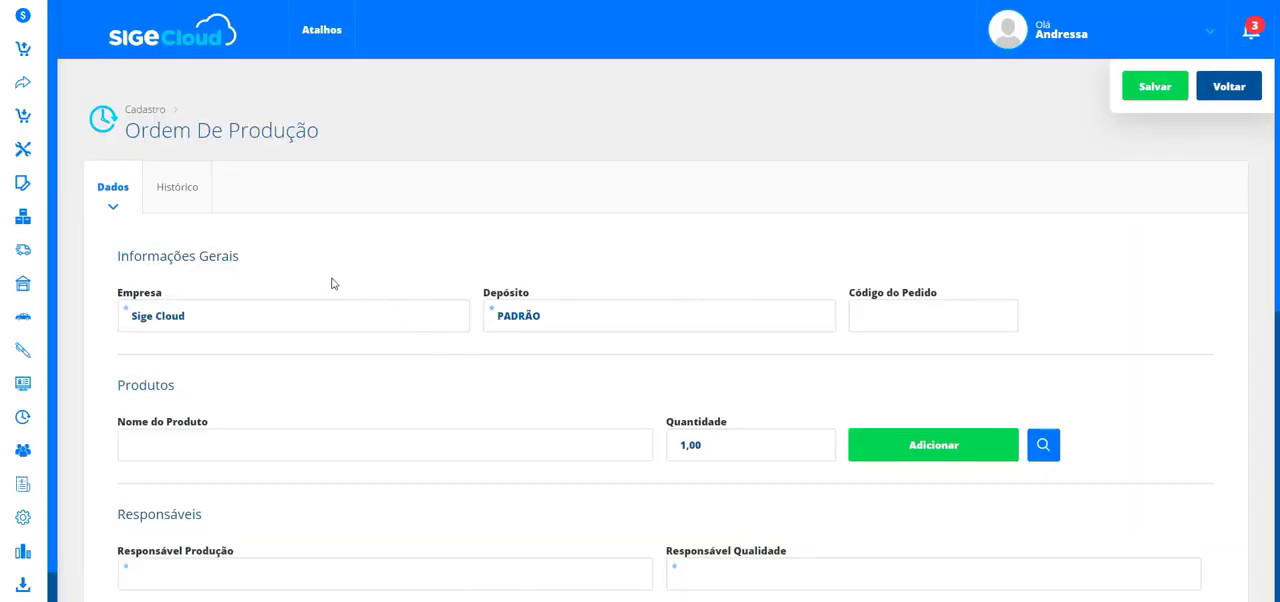
scroll(335, 280, down, 1)
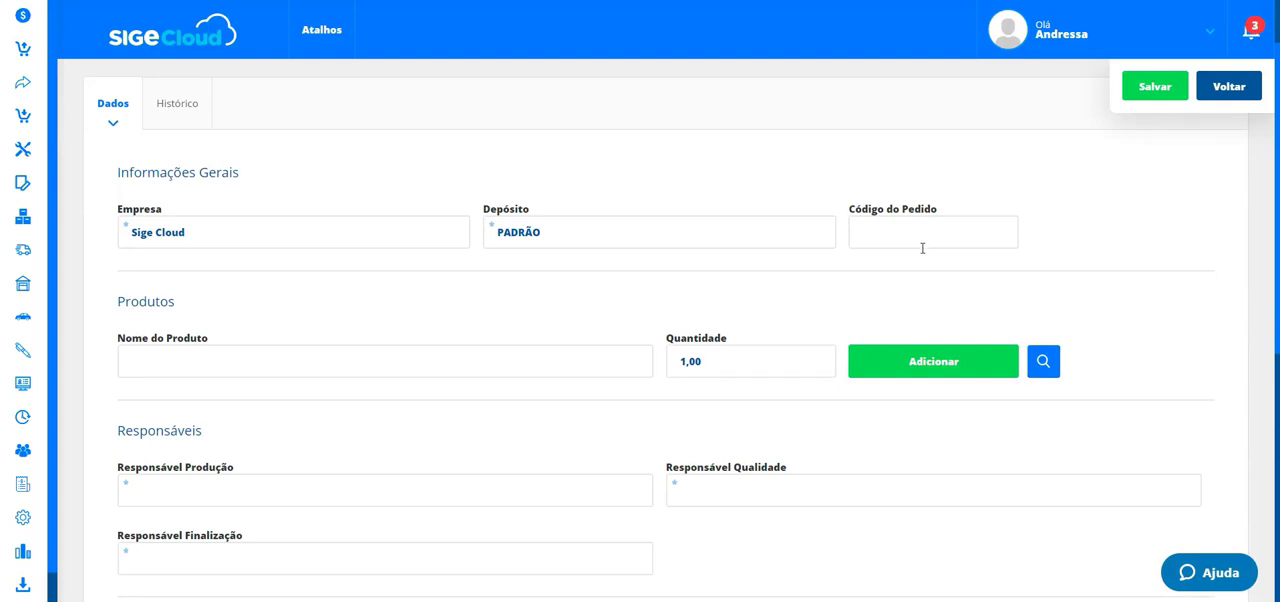
click(162, 357)
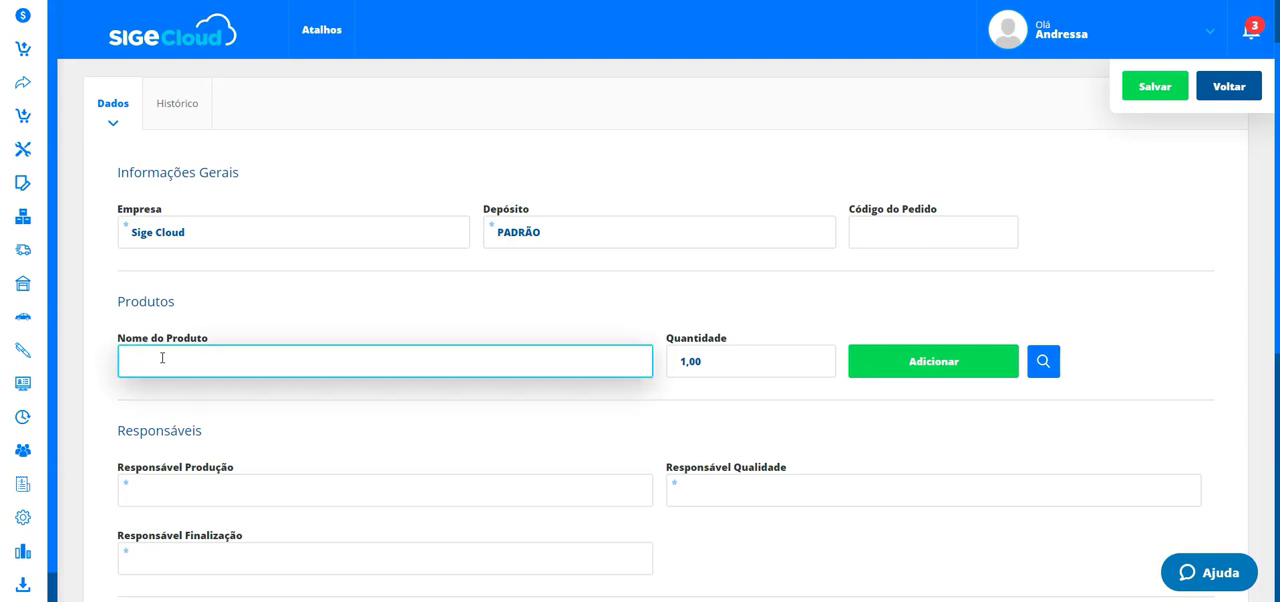
text(composi)
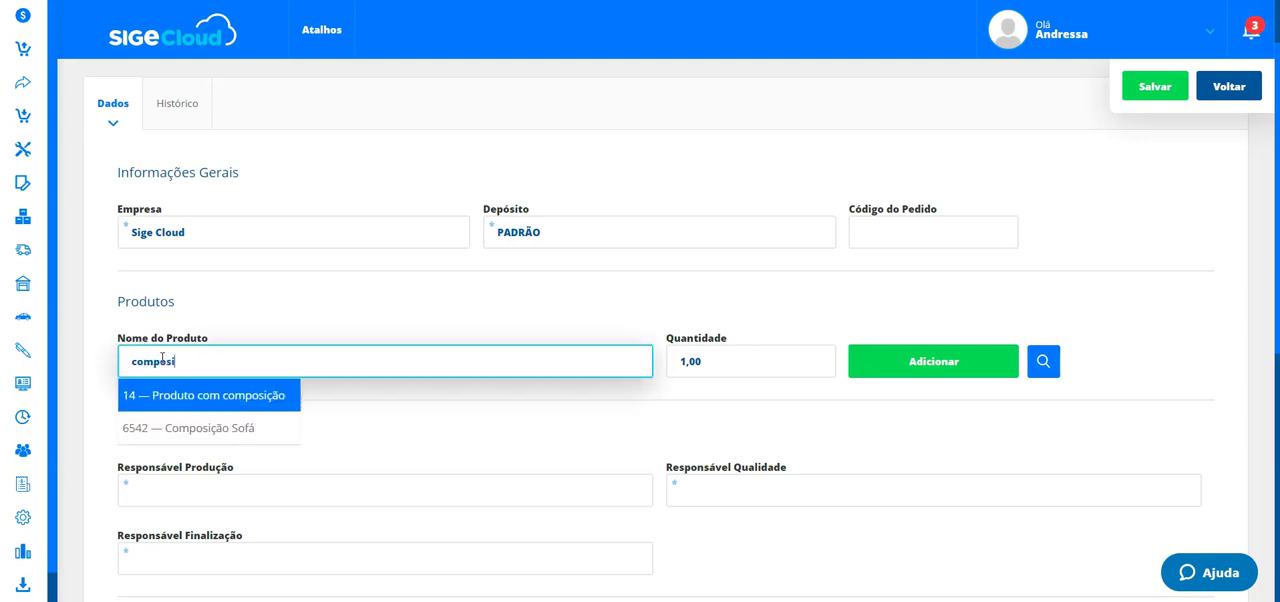
click(211, 400)
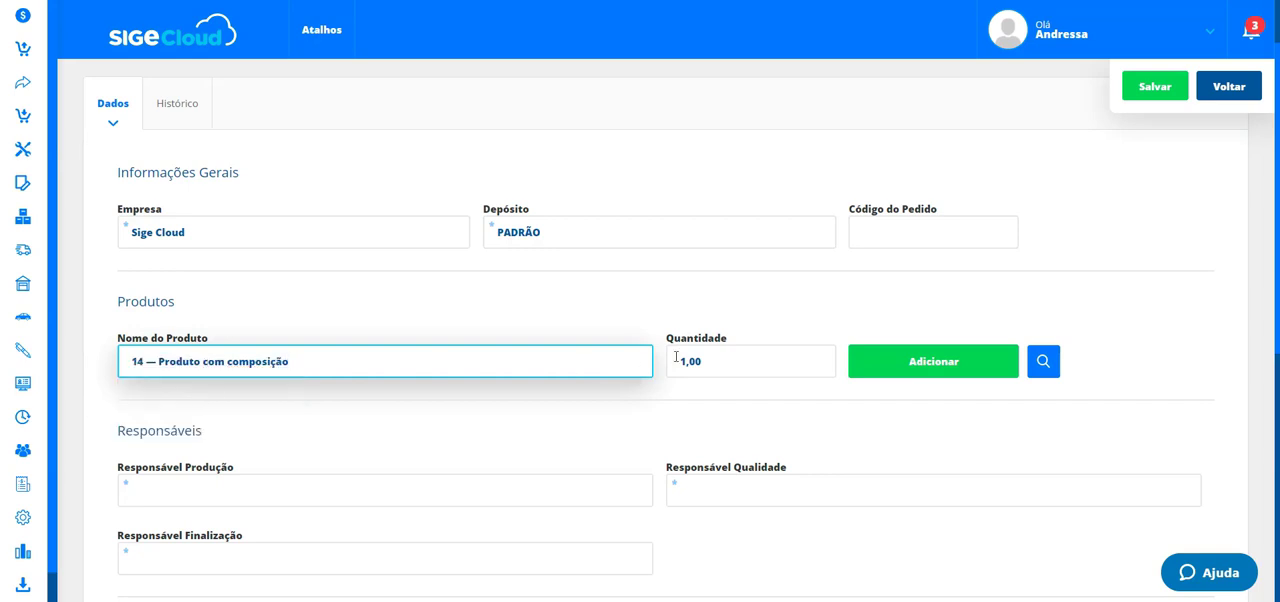
- Set the product quantity to 10,00 and add it to the selected products
click(716, 355)
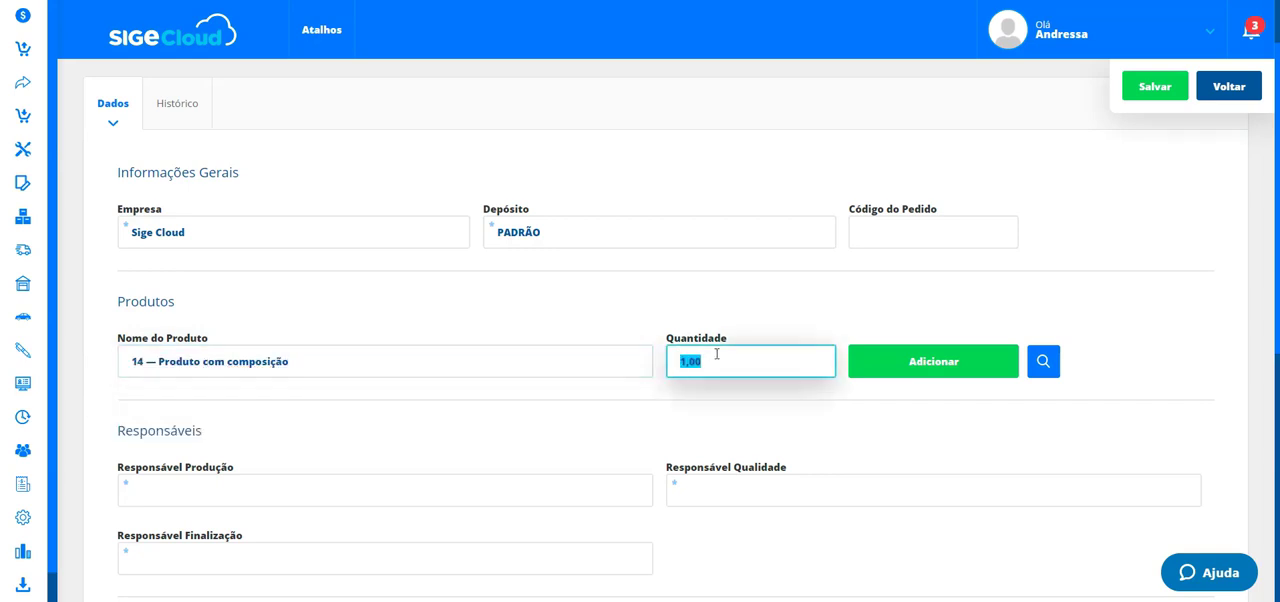
text(10,00)
click(890, 362)
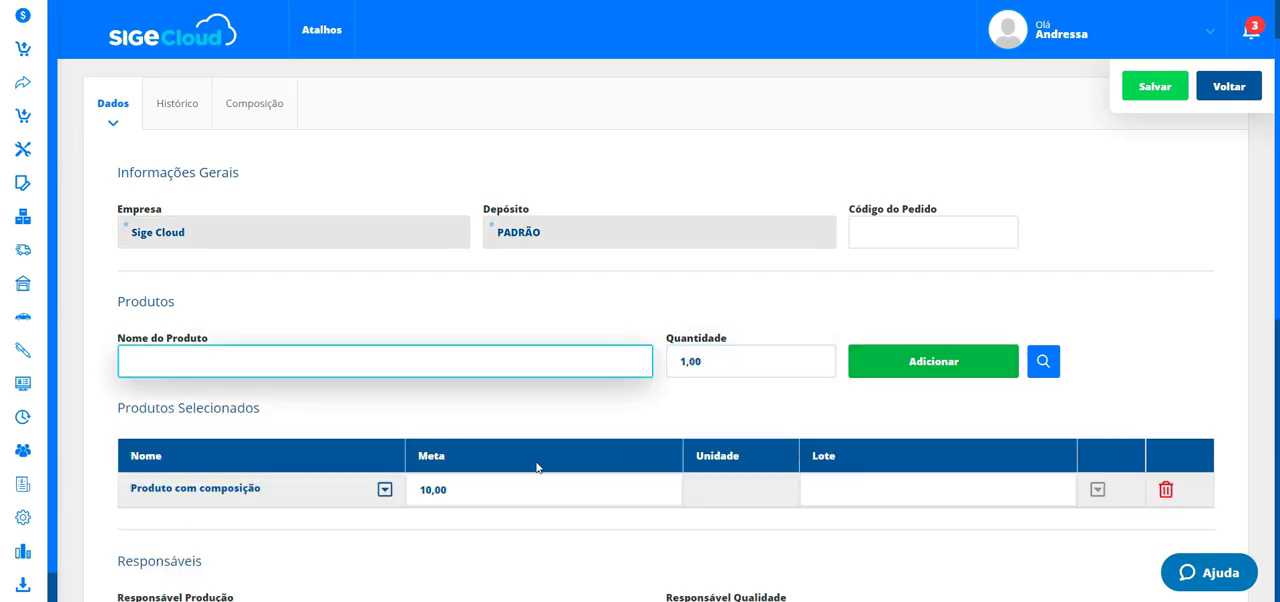
- Review the added product row's Meta and Lote fields
scroll(576, 370, down, 2)
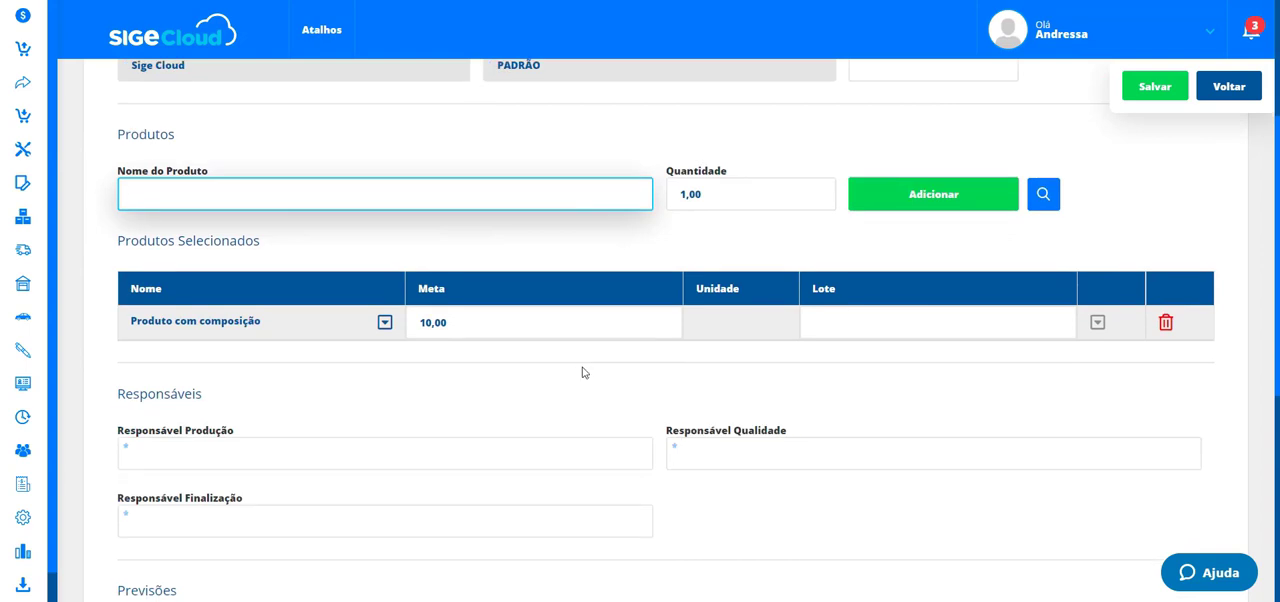
click(563, 255)
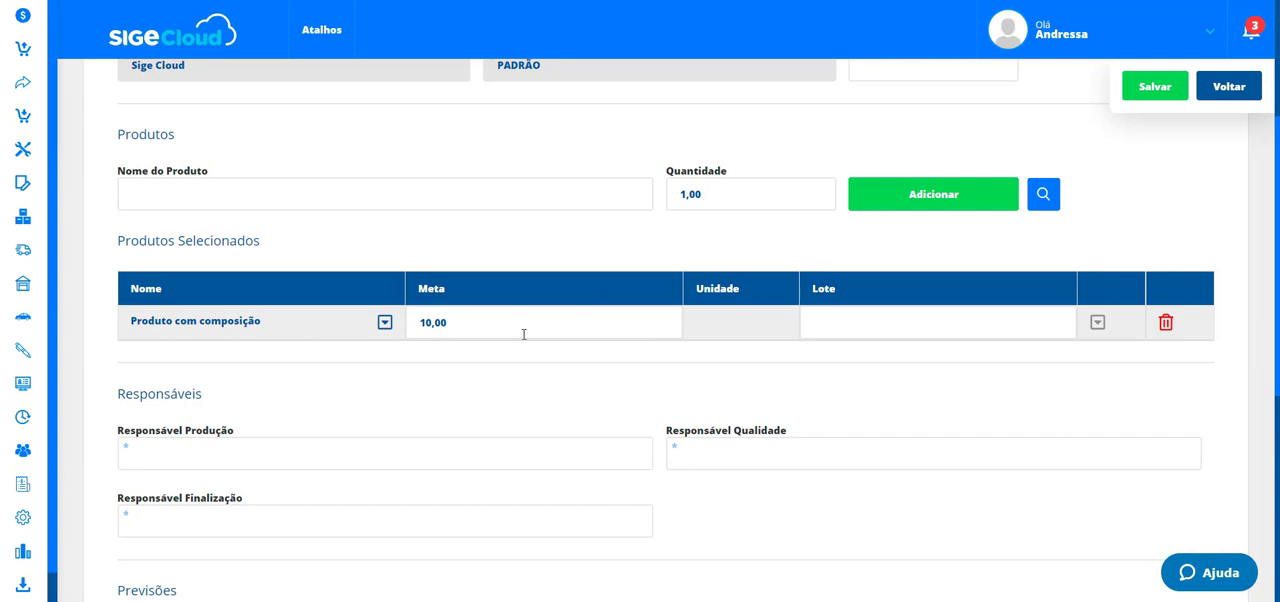
click(857, 322)
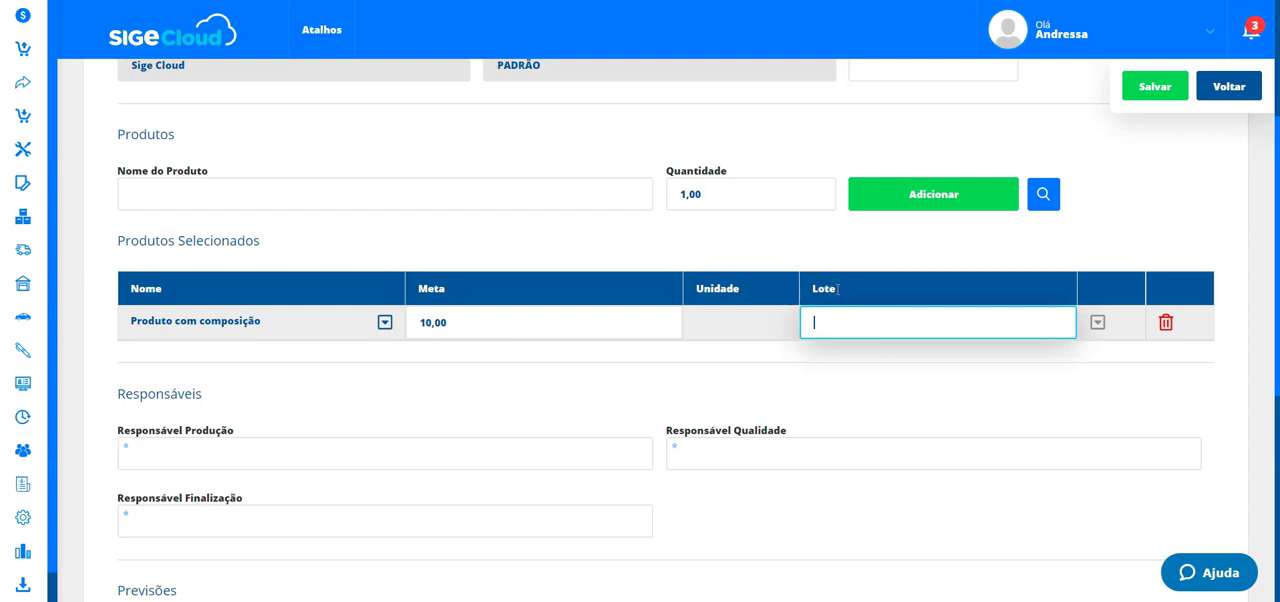
scroll(510, 403, down, 1)
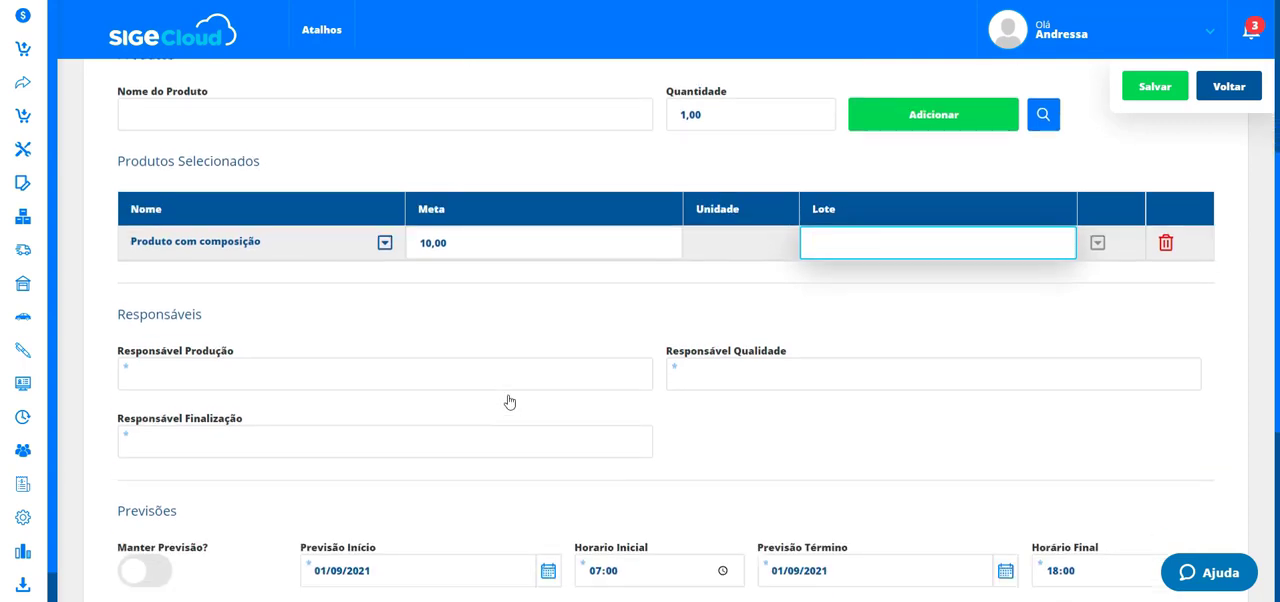
- Set the production responsible to the user's e-mail account and mark them as responsible for finalizing
click(298, 372)
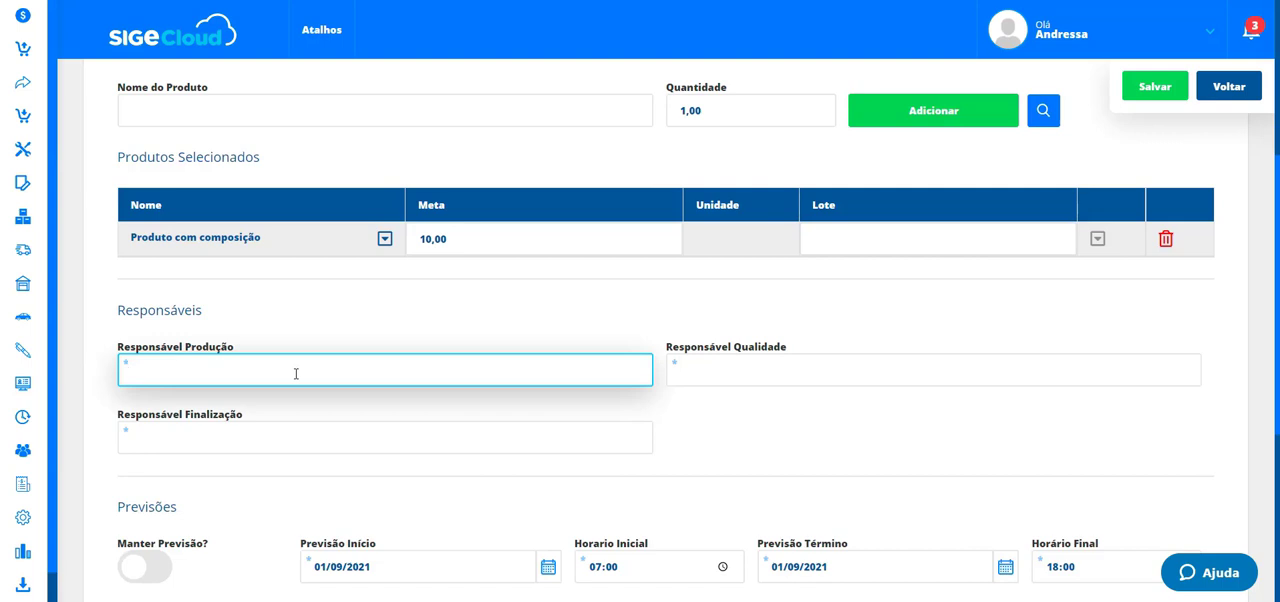
text(andress)
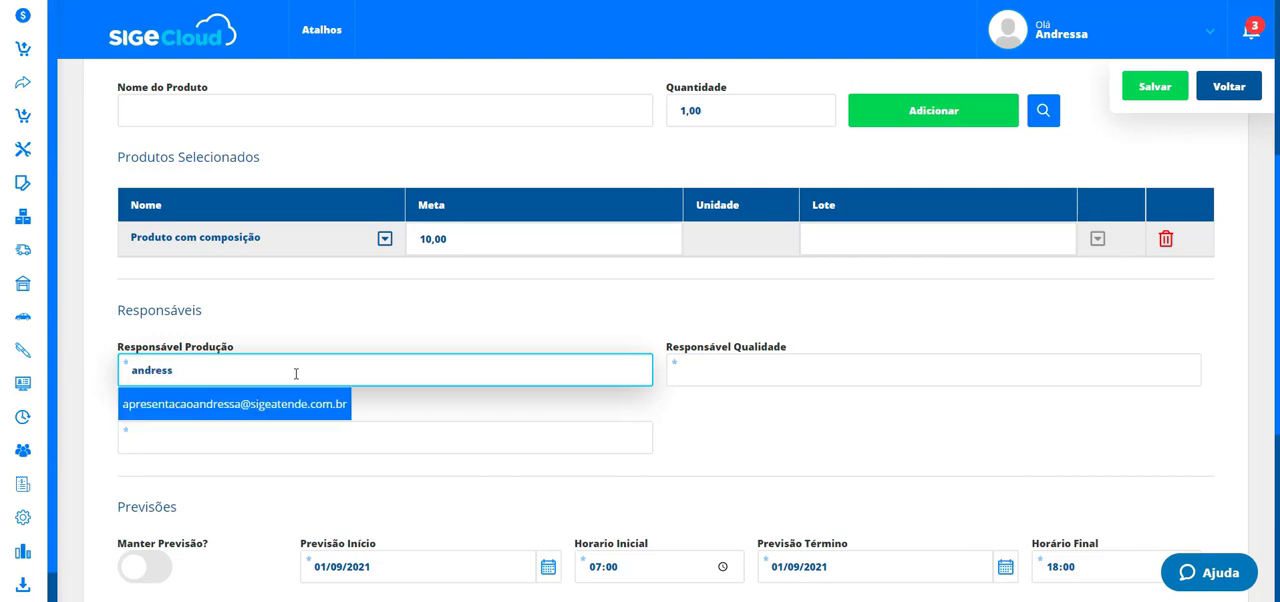
text(a)
click(288, 404)
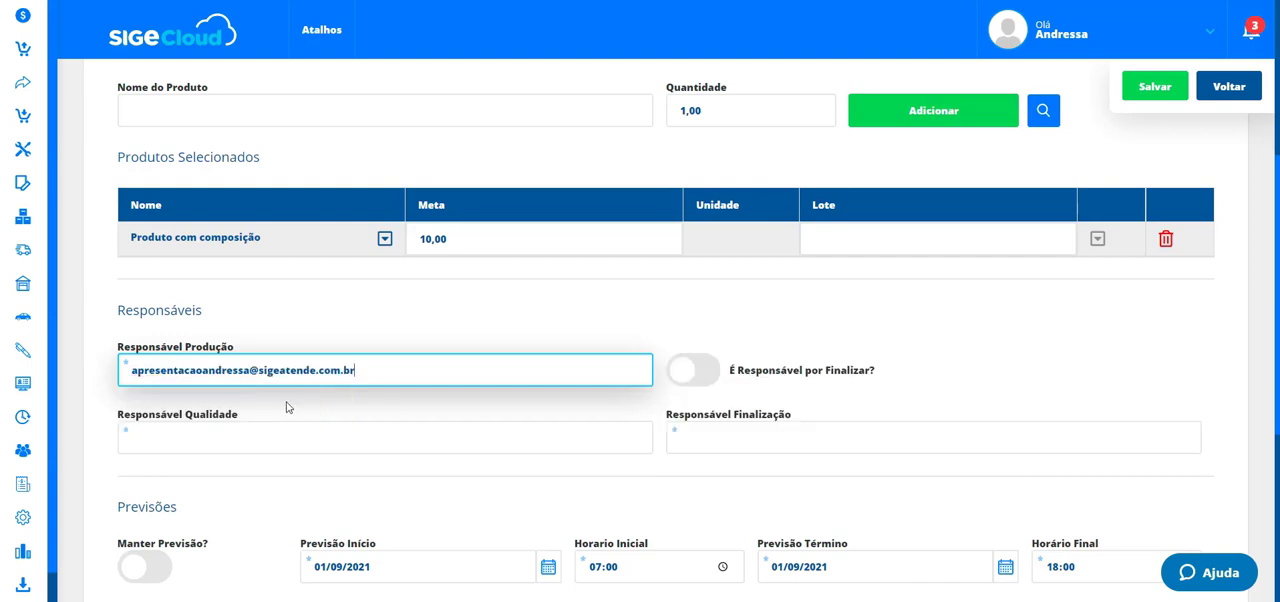
click(690, 372)
- Copy the production responsible's e-mail into the Responsável Qualidade field
click(414, 436)
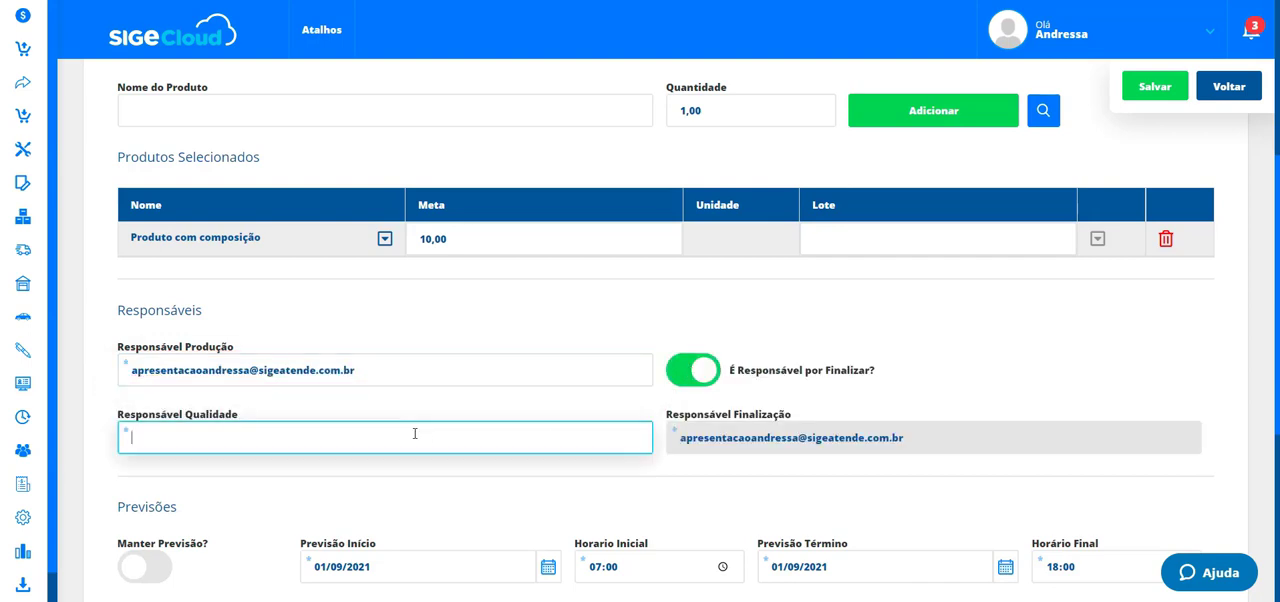
click(397, 381)
key(ctrl+c)
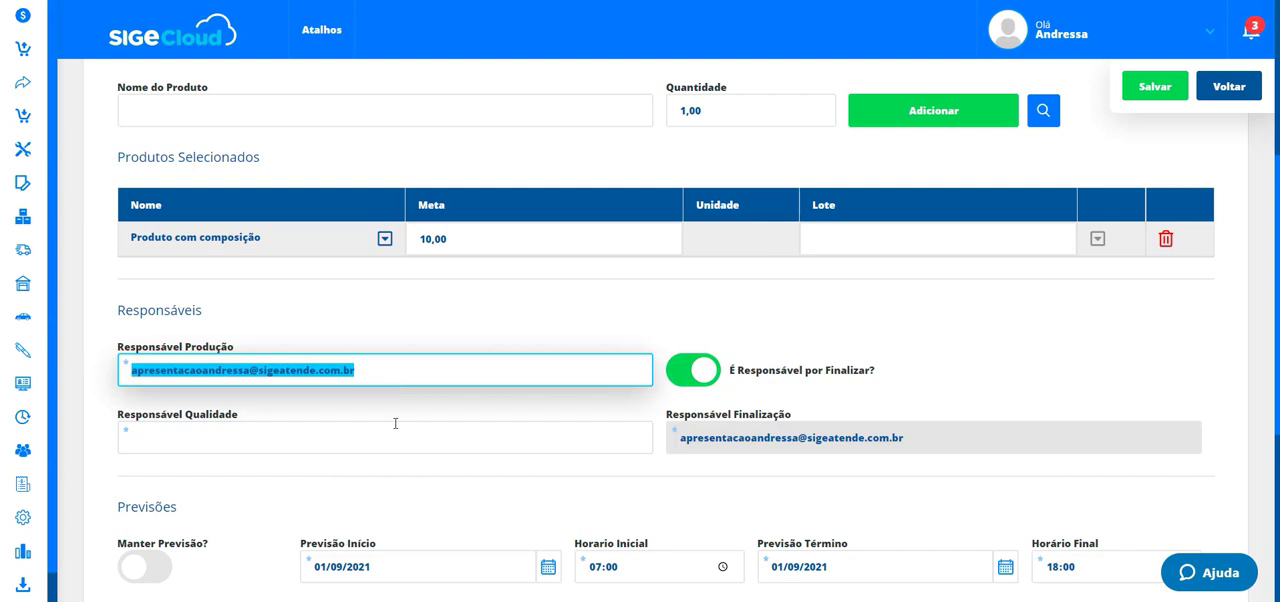
click(395, 423)
key(ctrl+v)
click(612, 342)
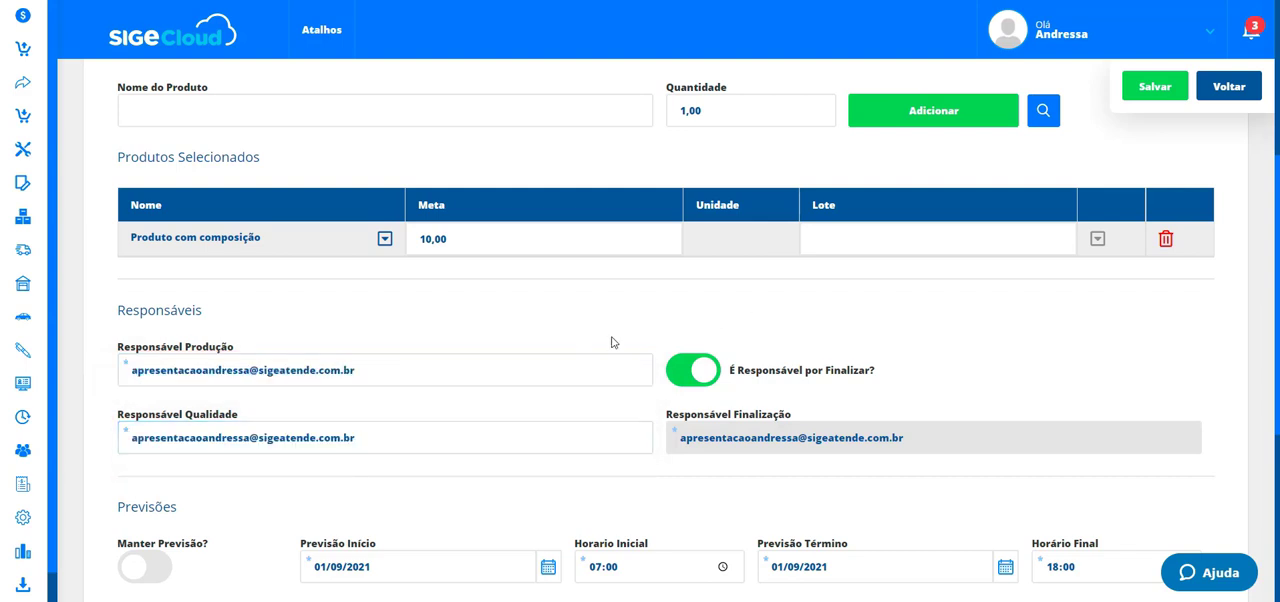
- Review the Previsões, Informações Complementares and Observações sections of the order
scroll(570, 350, down, 3)
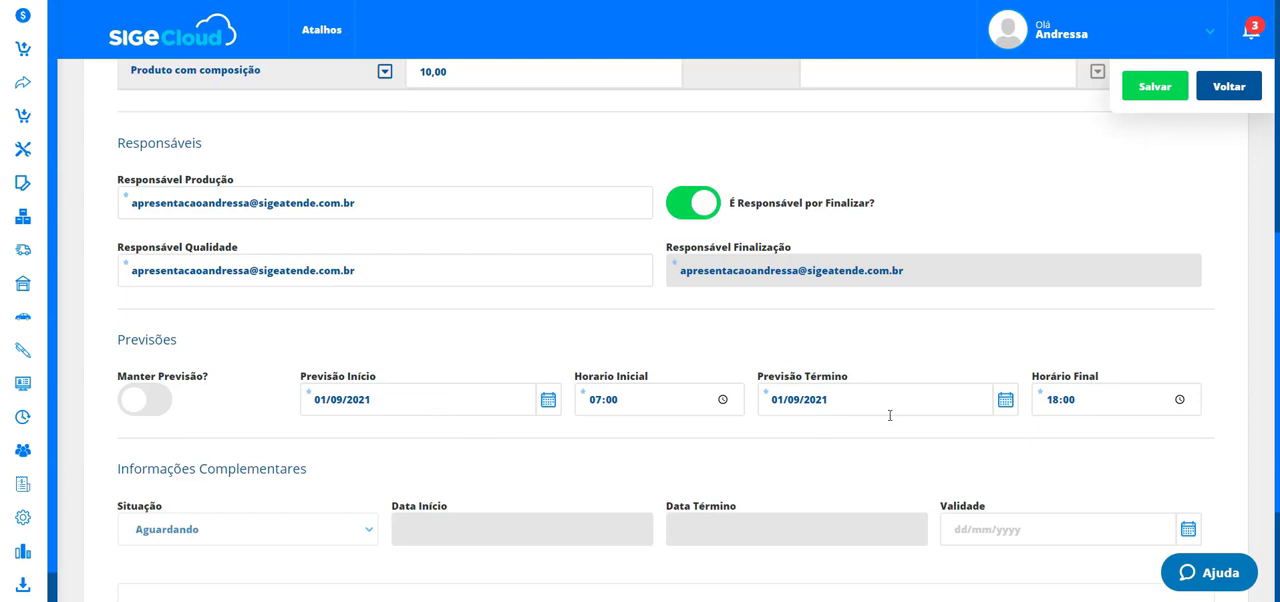
scroll(617, 446, down, 2)
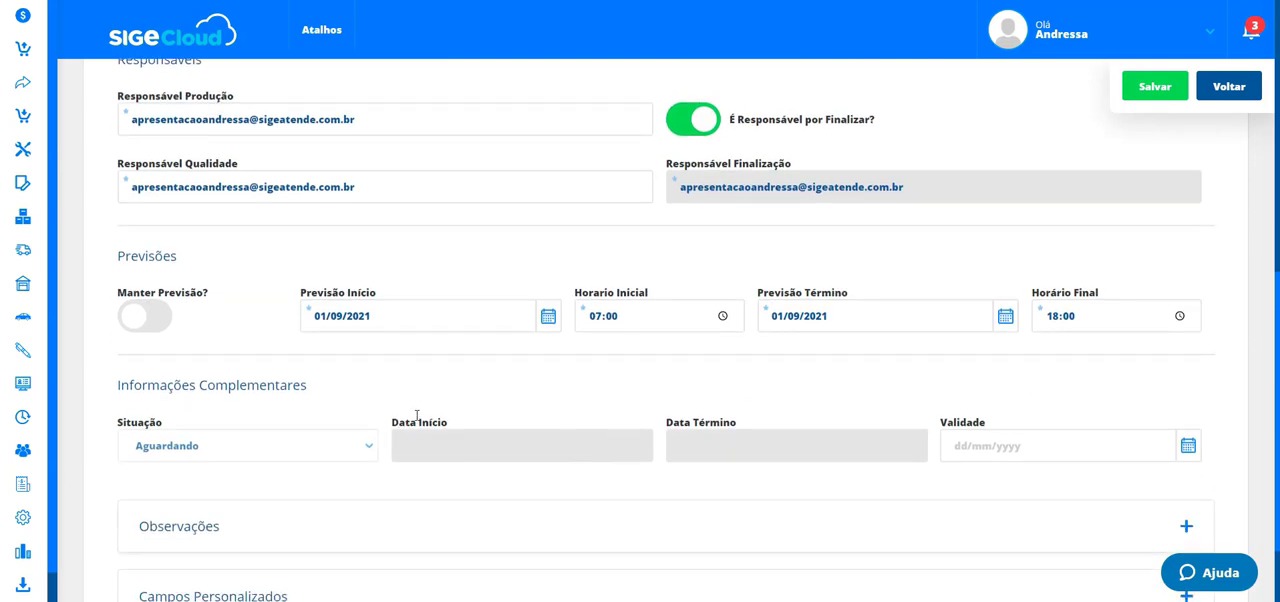
drag(448, 427, 392, 422)
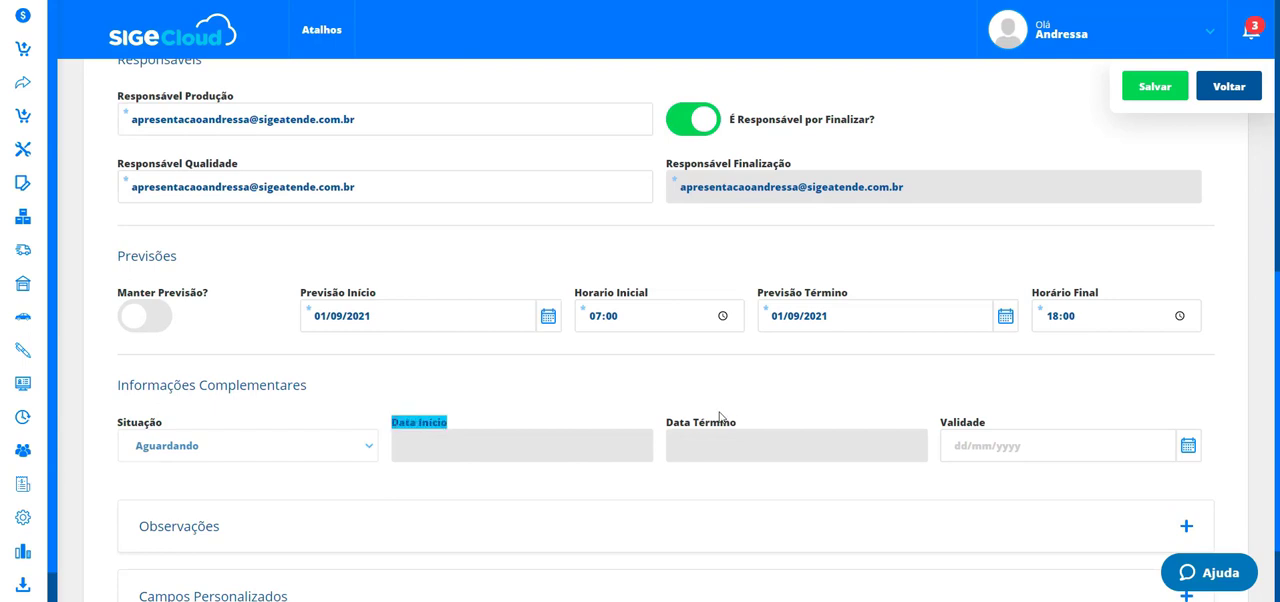
drag(738, 421, 660, 428)
click(622, 399)
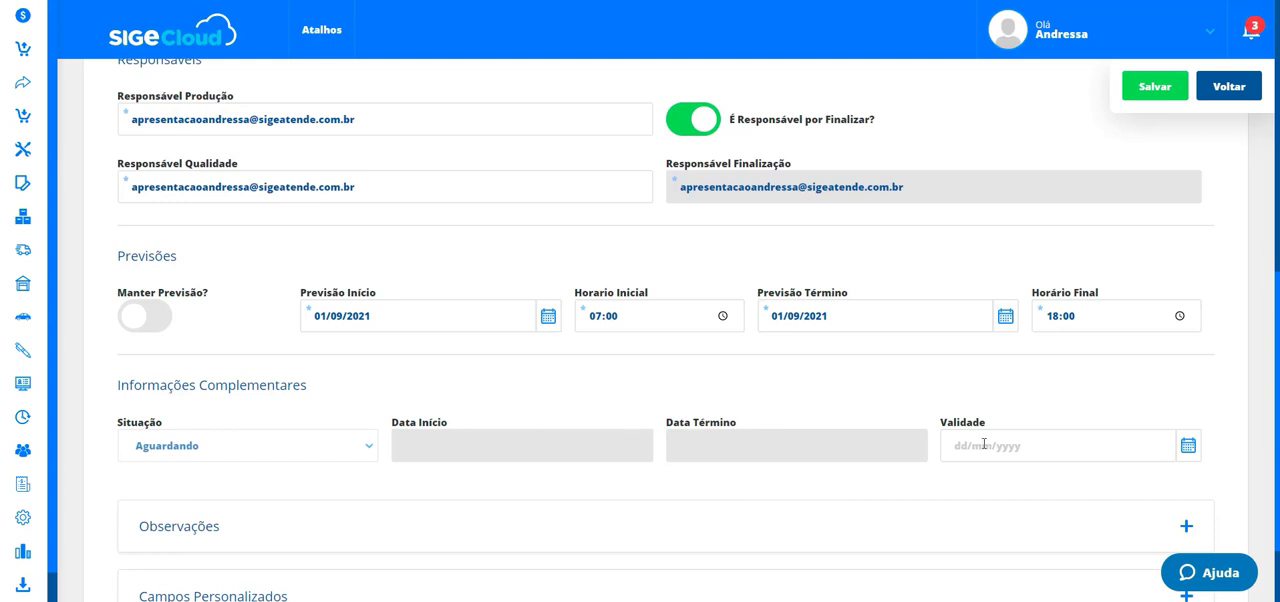
scroll(473, 449, down, 1)
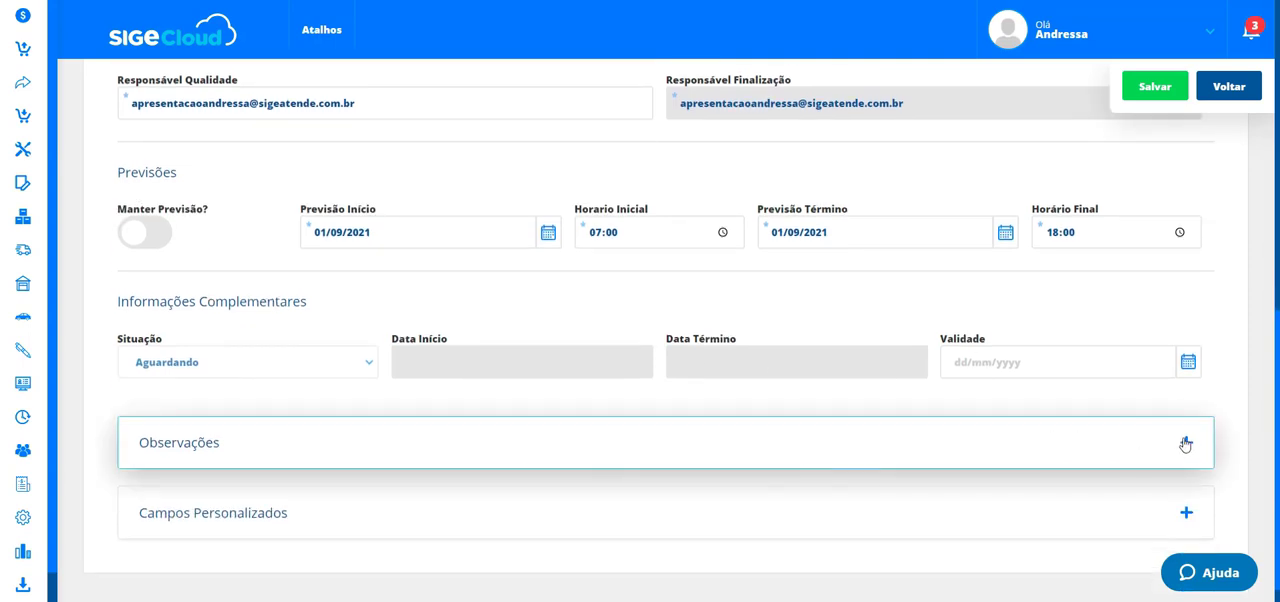
click(1185, 443)
click(1185, 445)
- Open the Composição tab, expand the product's component items and examine the items table
scroll(617, 436, up, 5)
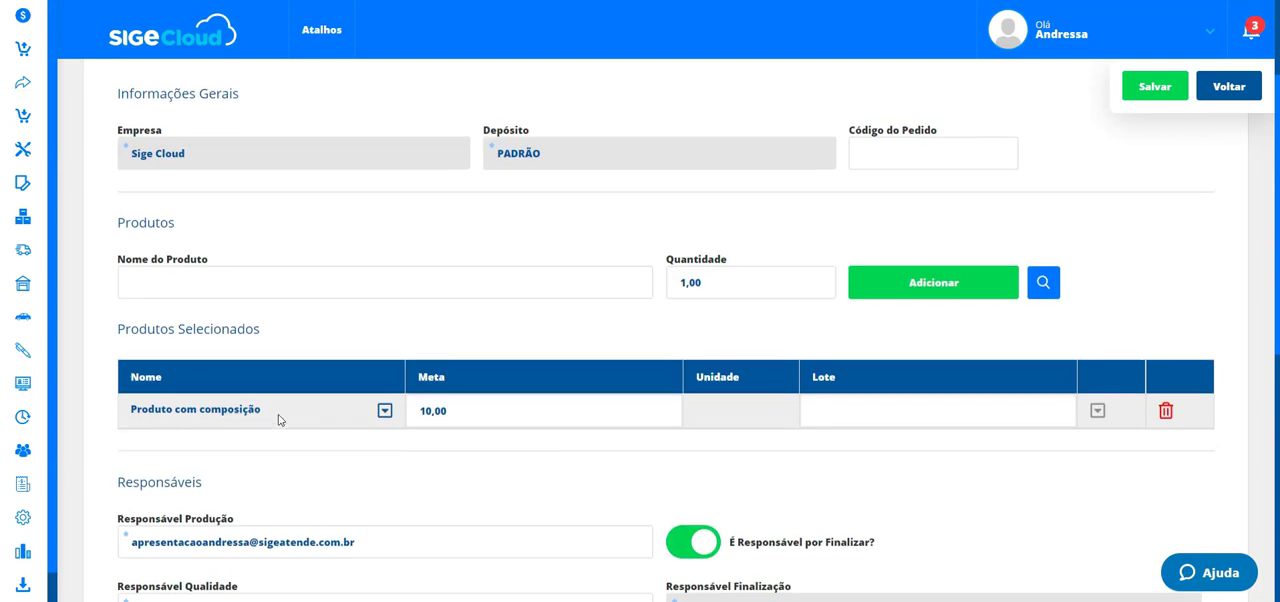
scroll(277, 416, up, 2)
click(257, 203)
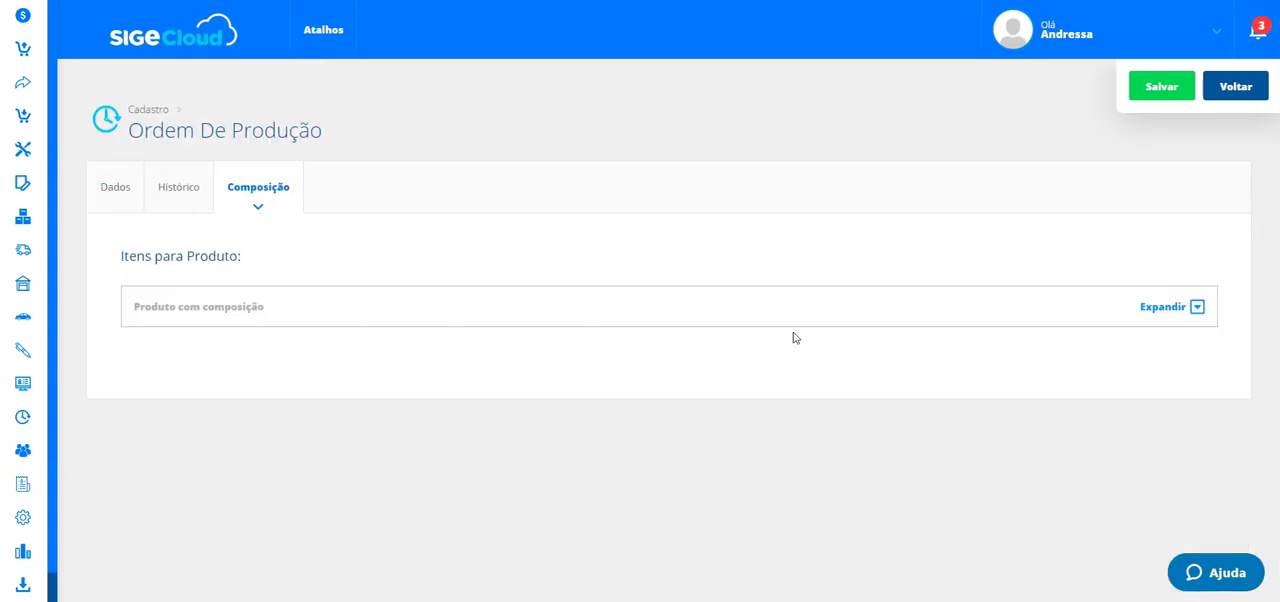
click(1196, 307)
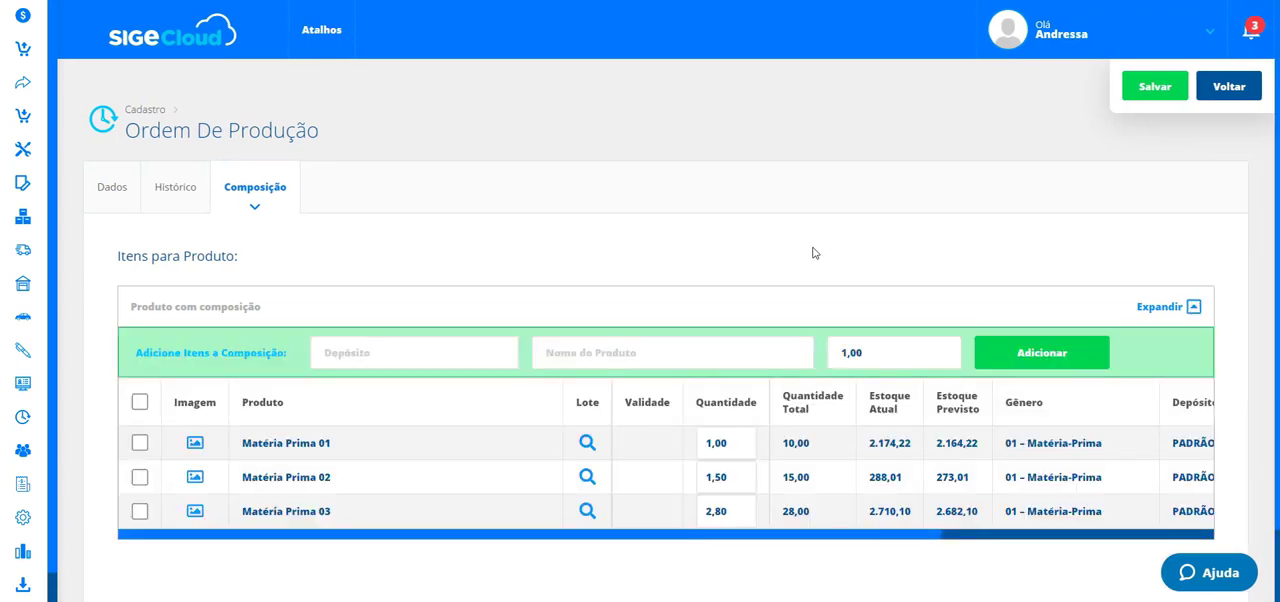
click(115, 205)
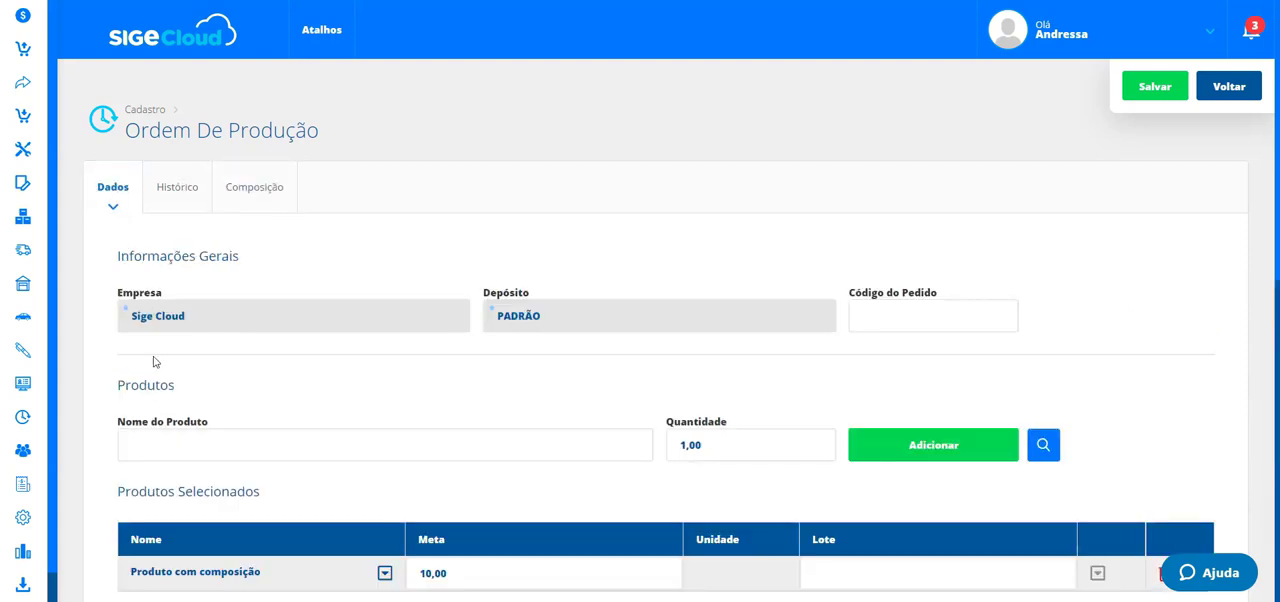
click(251, 210)
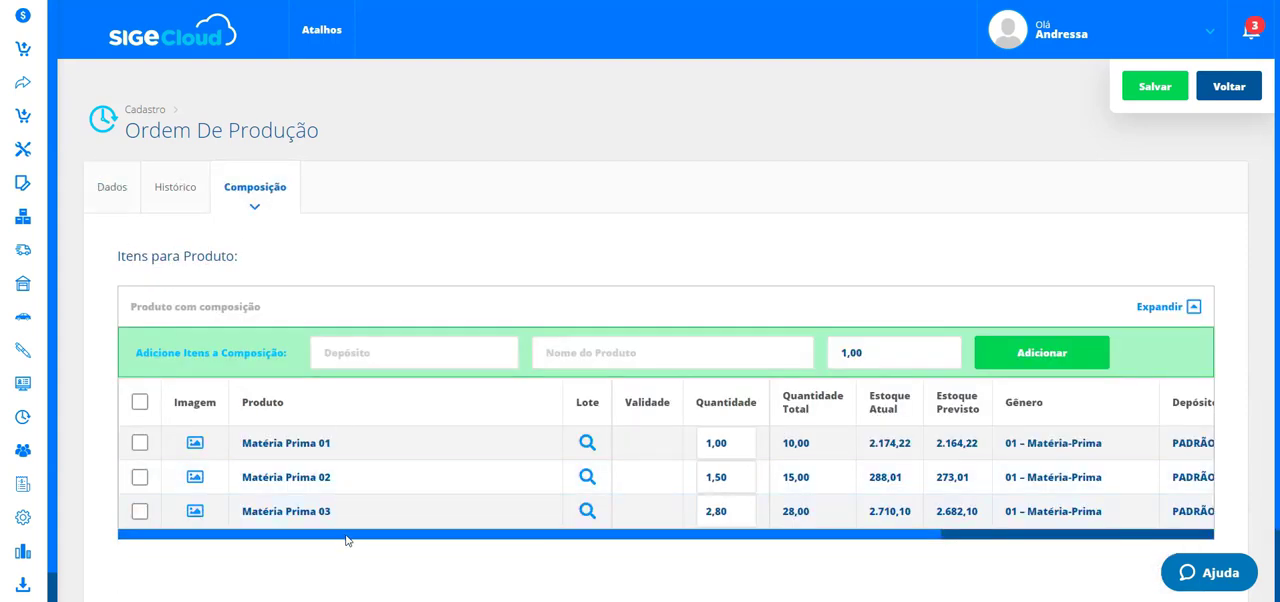
drag(347, 541, 350, 517)
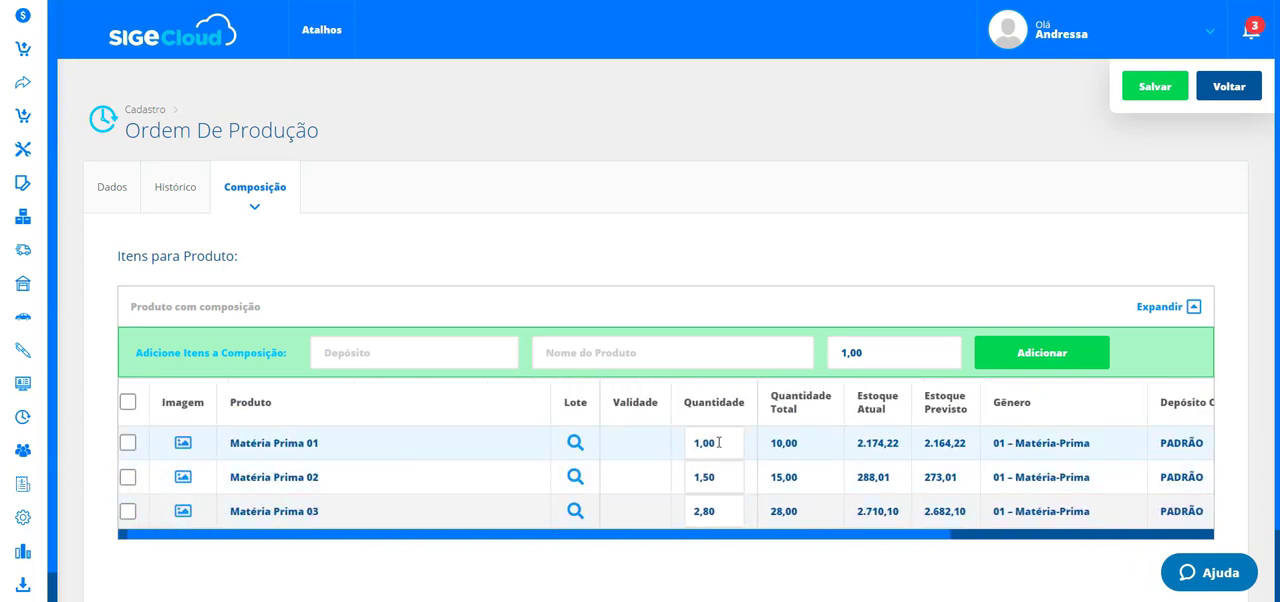
drag(671, 539, 634, 539)
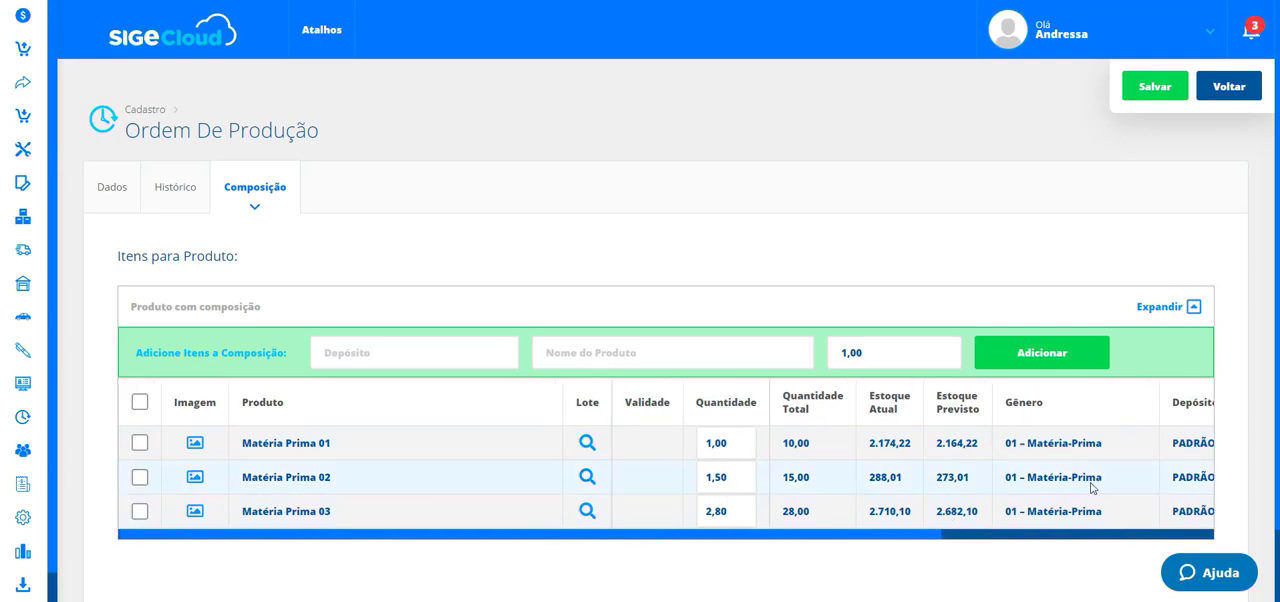
drag(915, 540, 513, 538)
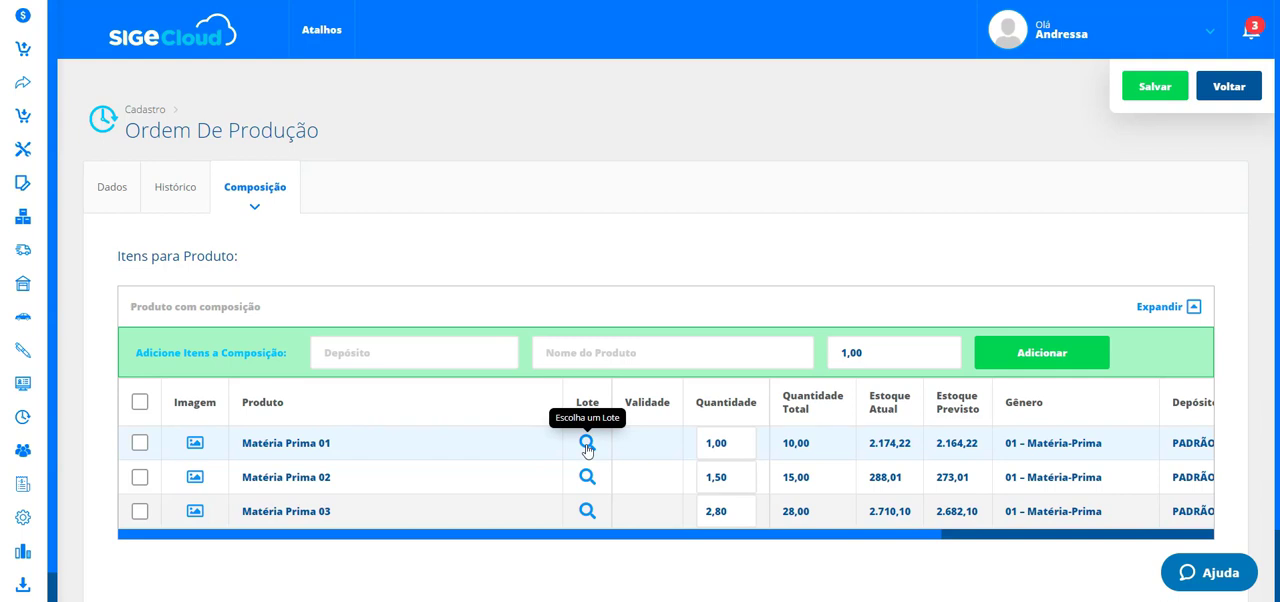
- Open the Histórico tab and browse the available Setor and Status options without choosing any
click(176, 188)
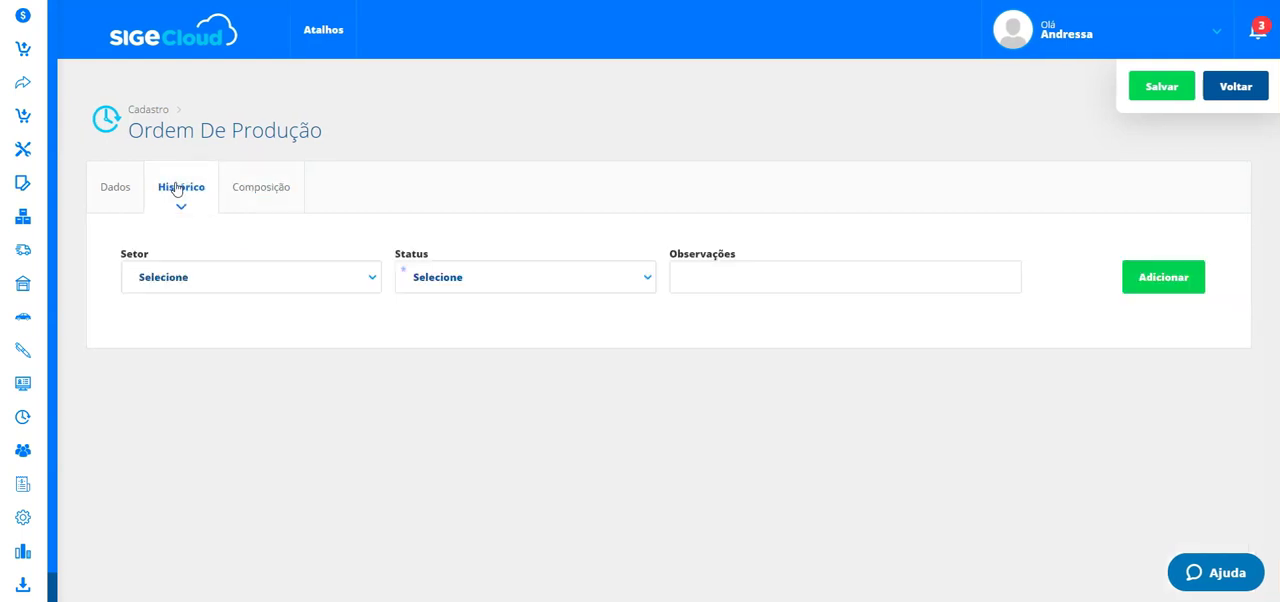
click(310, 278)
click(470, 281)
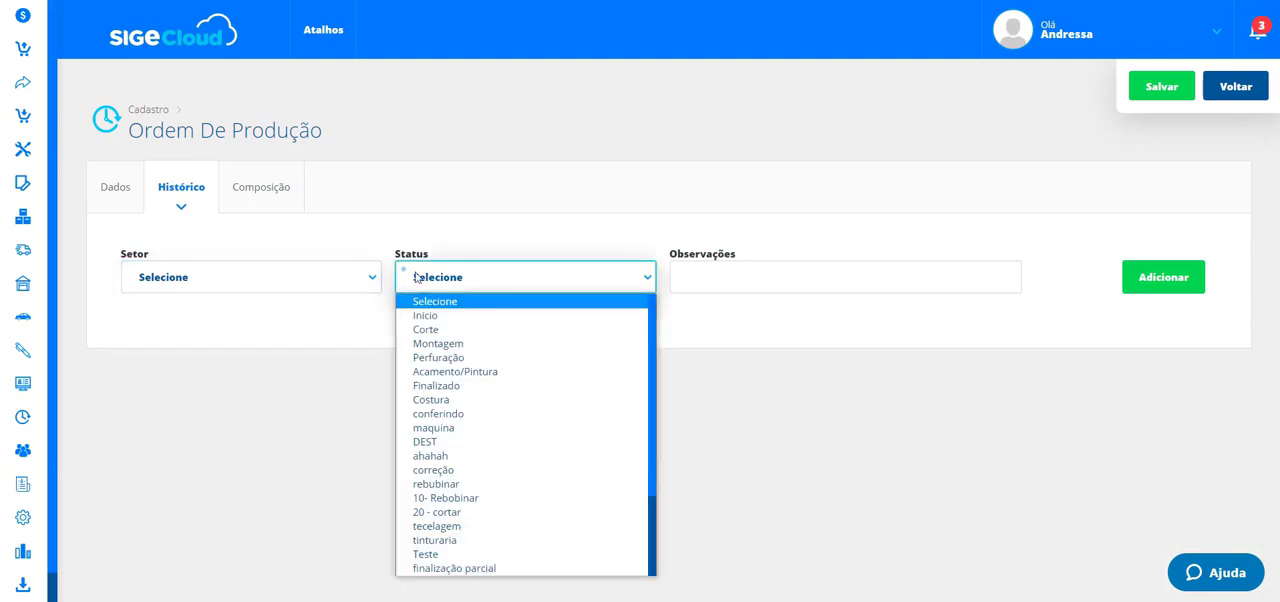
click(287, 277)
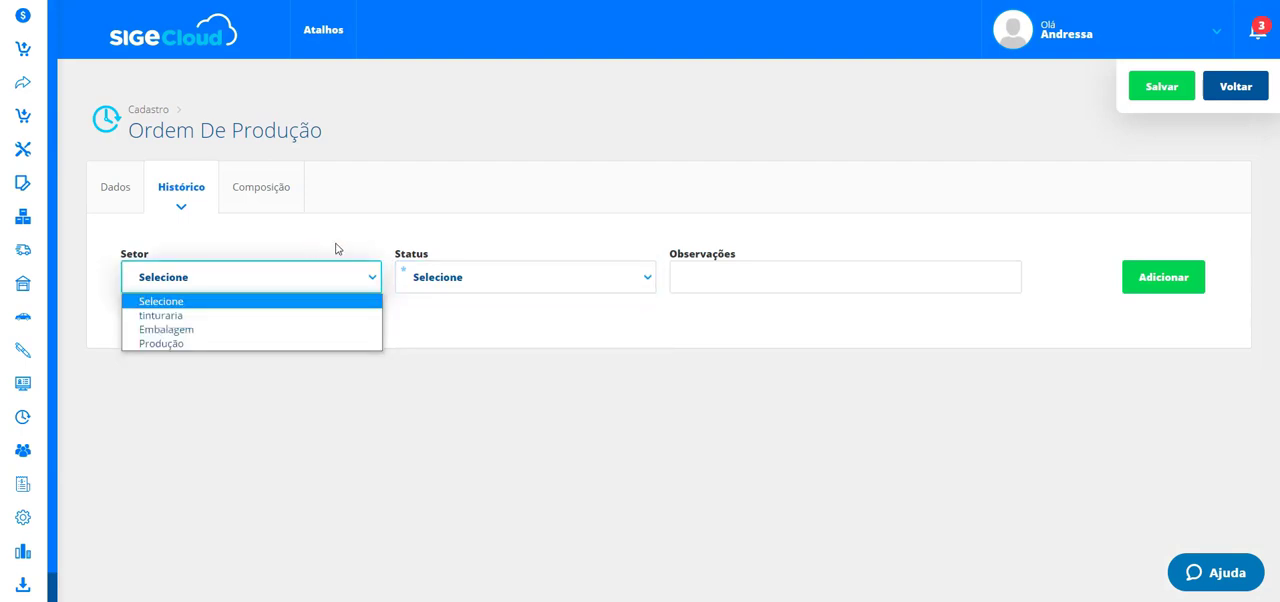
click(23, 417)
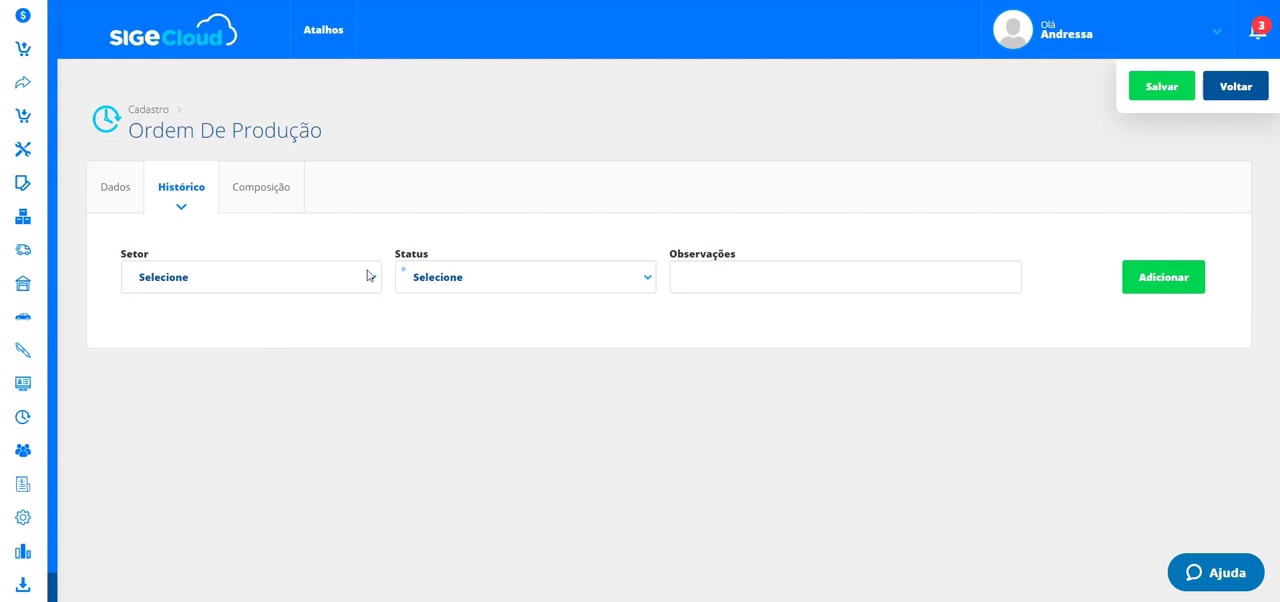
click(369, 277)
click(494, 280)
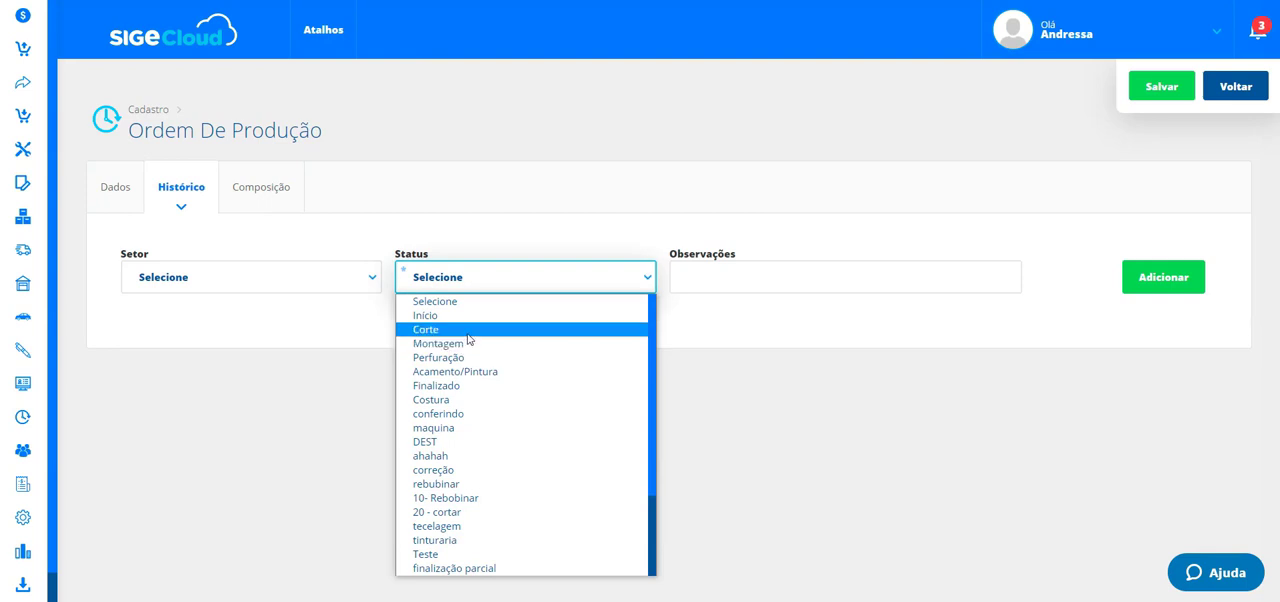
scroll(488, 370, down, 3)
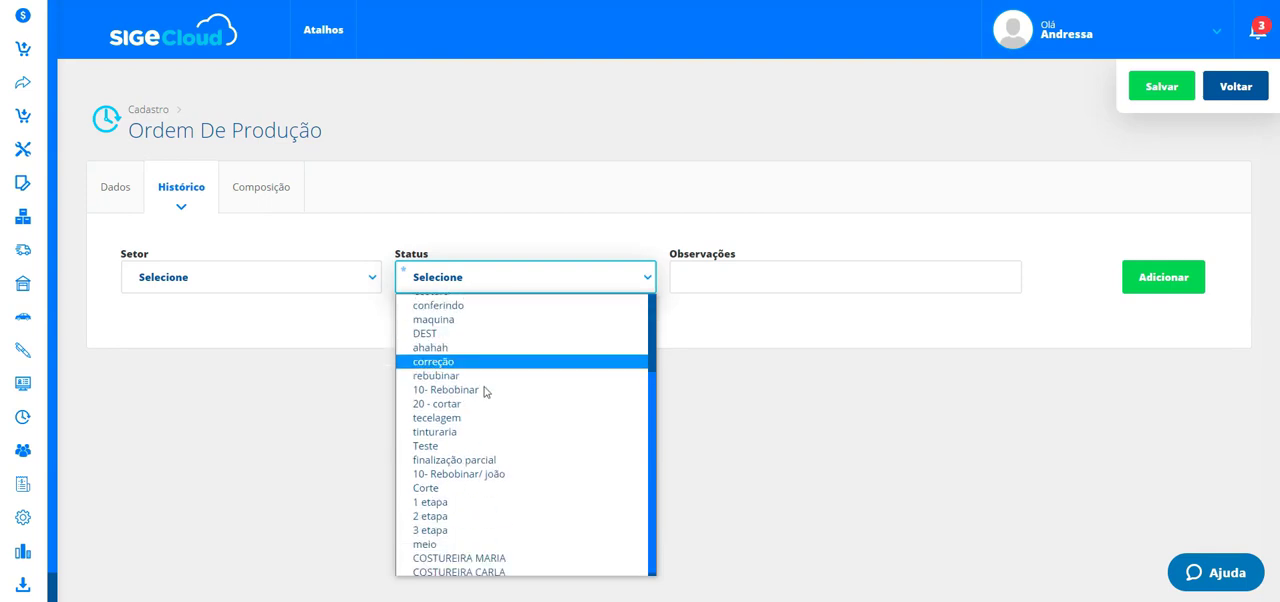
scroll(512, 520, up, 3)
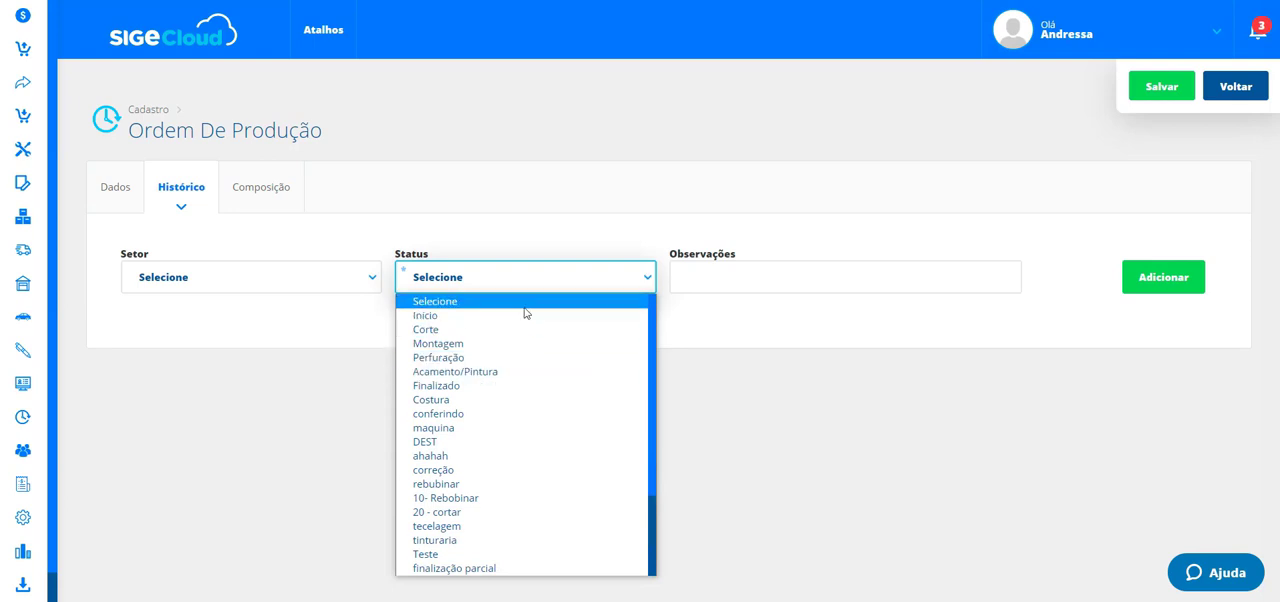
click(560, 240)
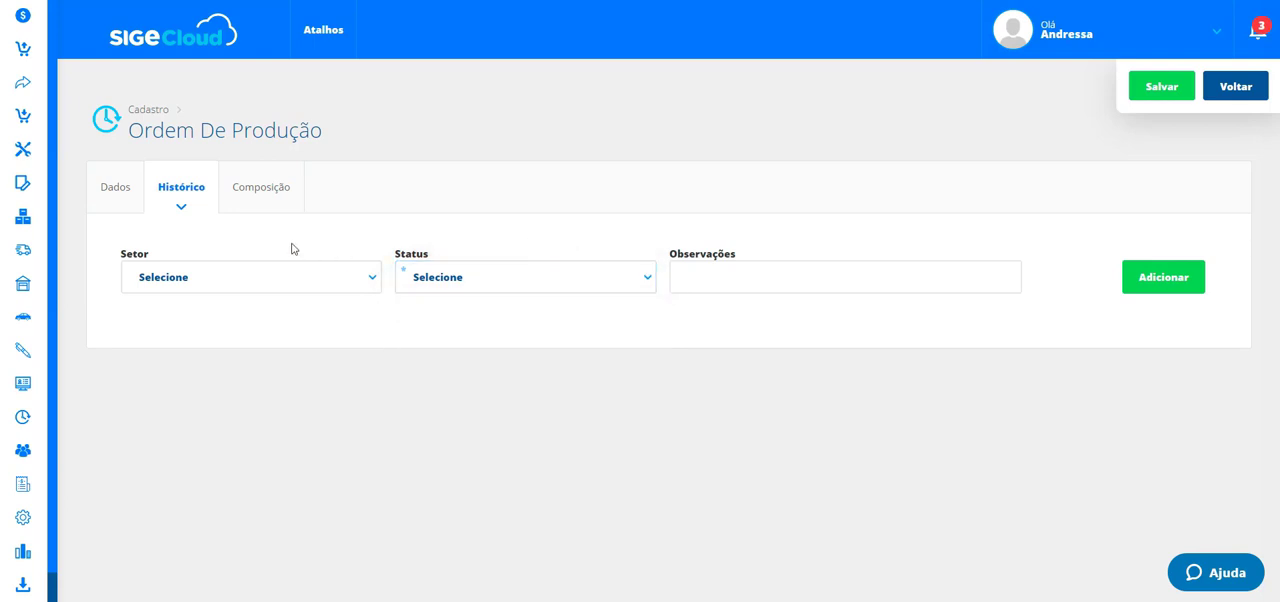
- Return to the Dados tab and save the production order
click(119, 192)
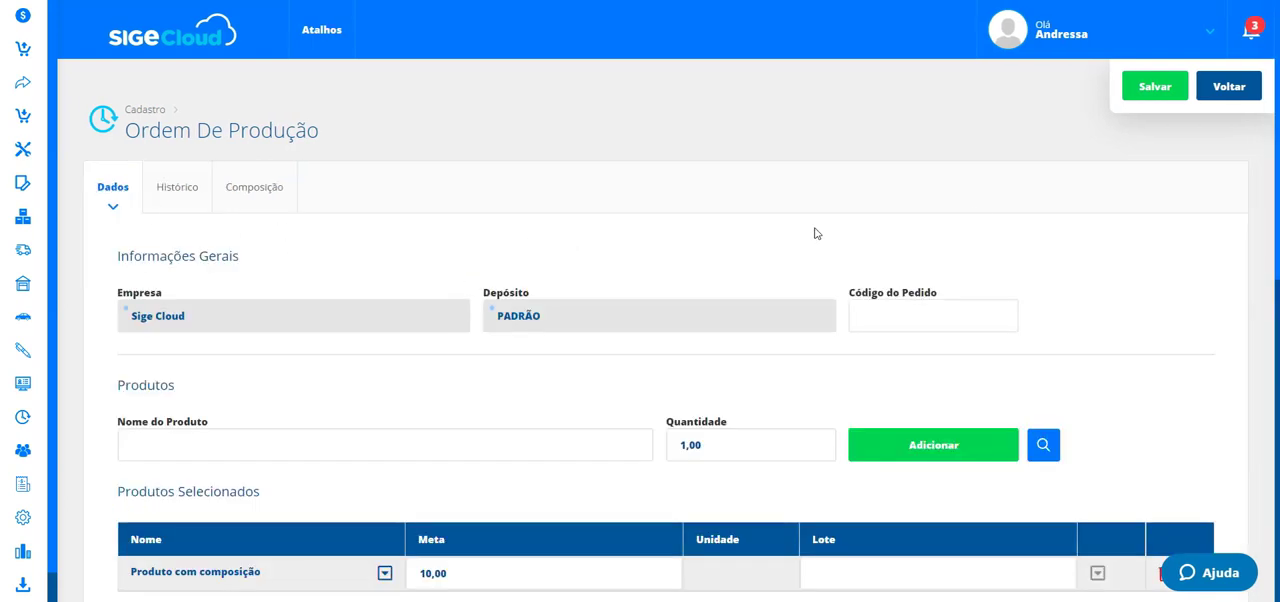
click(1170, 89)
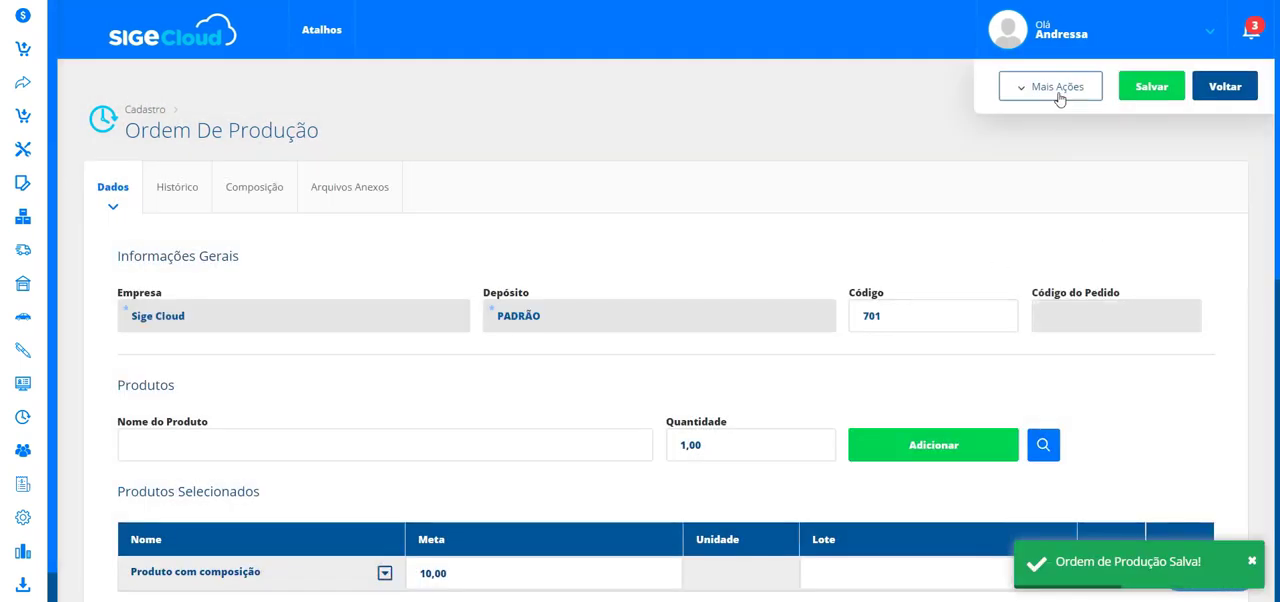
click(1045, 89)
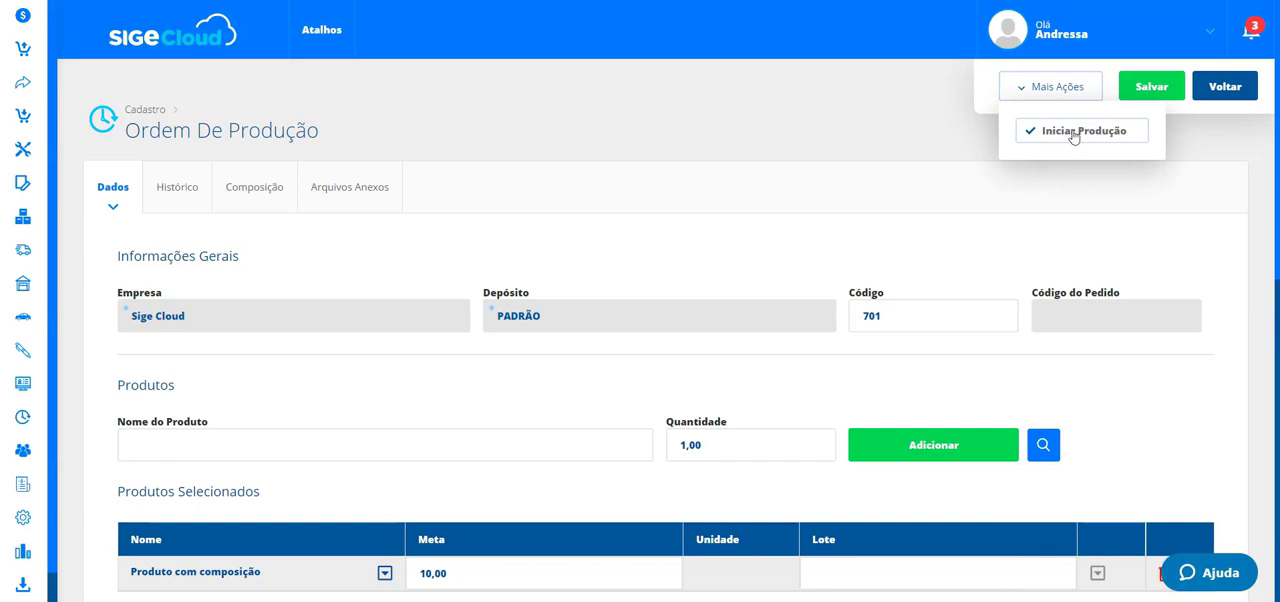
click(822, 235)
- Review the saved order's expanded Composição items and its Dados tab
scroll(588, 460, down, 1)
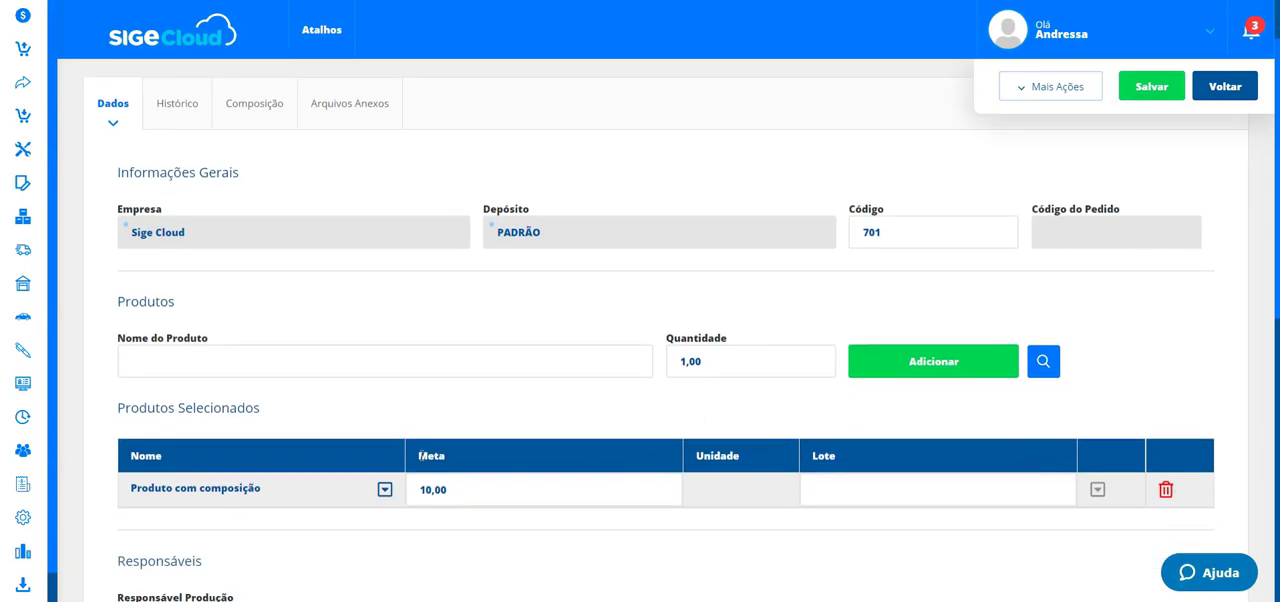
scroll(346, 277, up, 1)
click(281, 194)
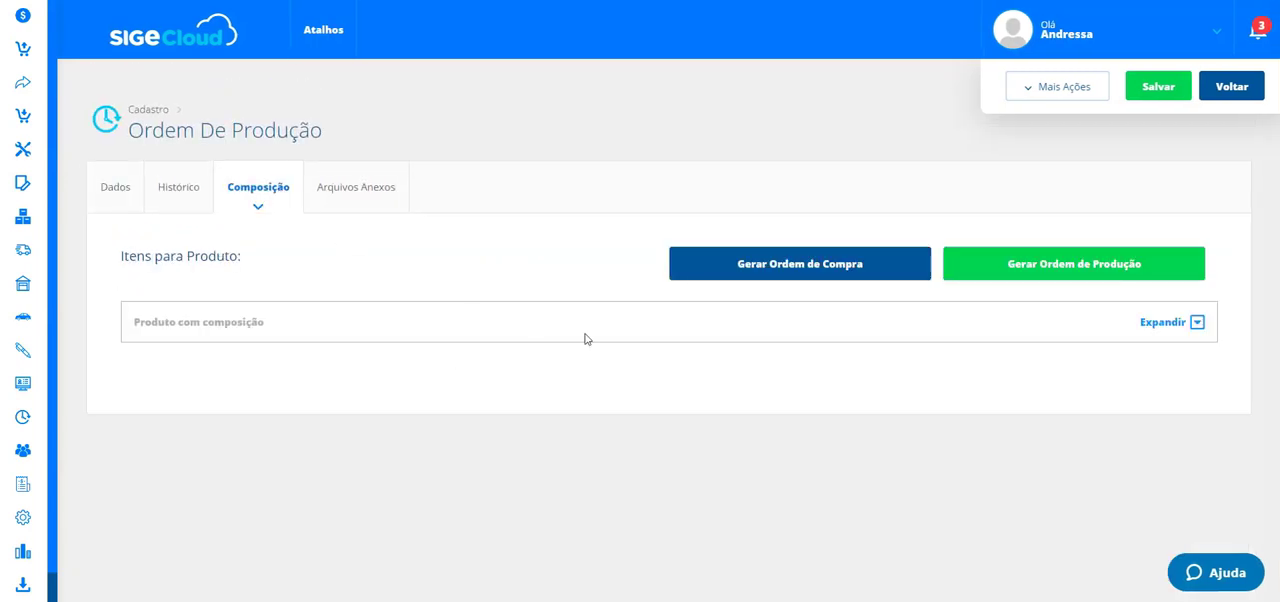
click(1196, 323)
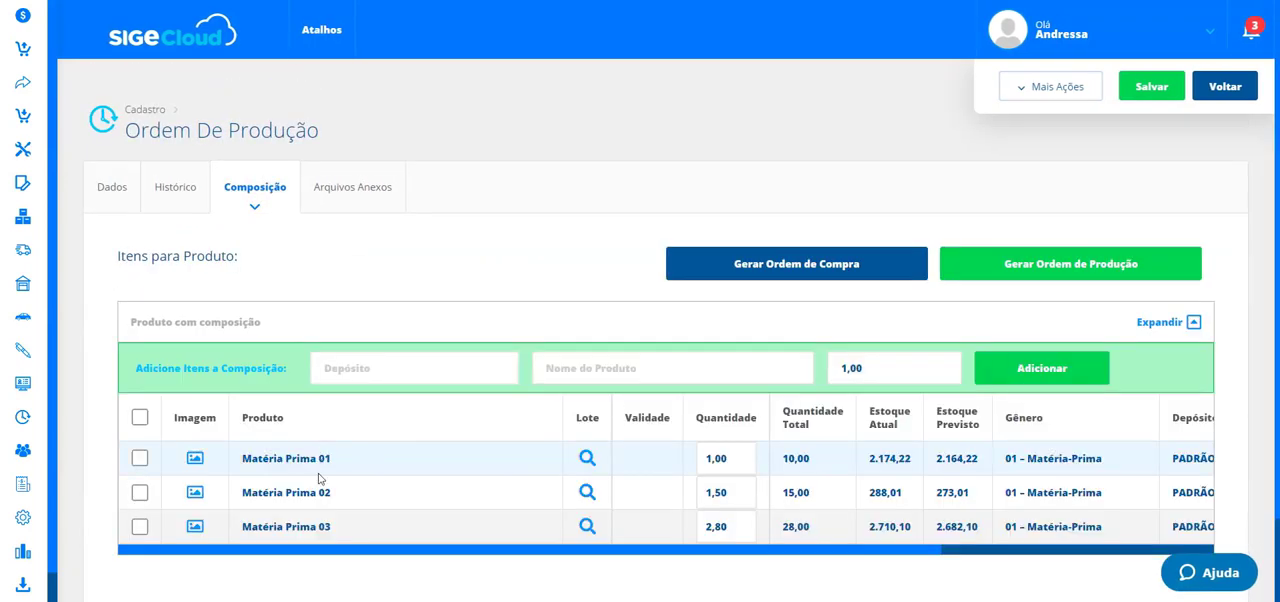
drag(415, 553, 377, 579)
click(113, 188)
click(257, 189)
click(115, 190)
scroll(545, 448, down, 1)
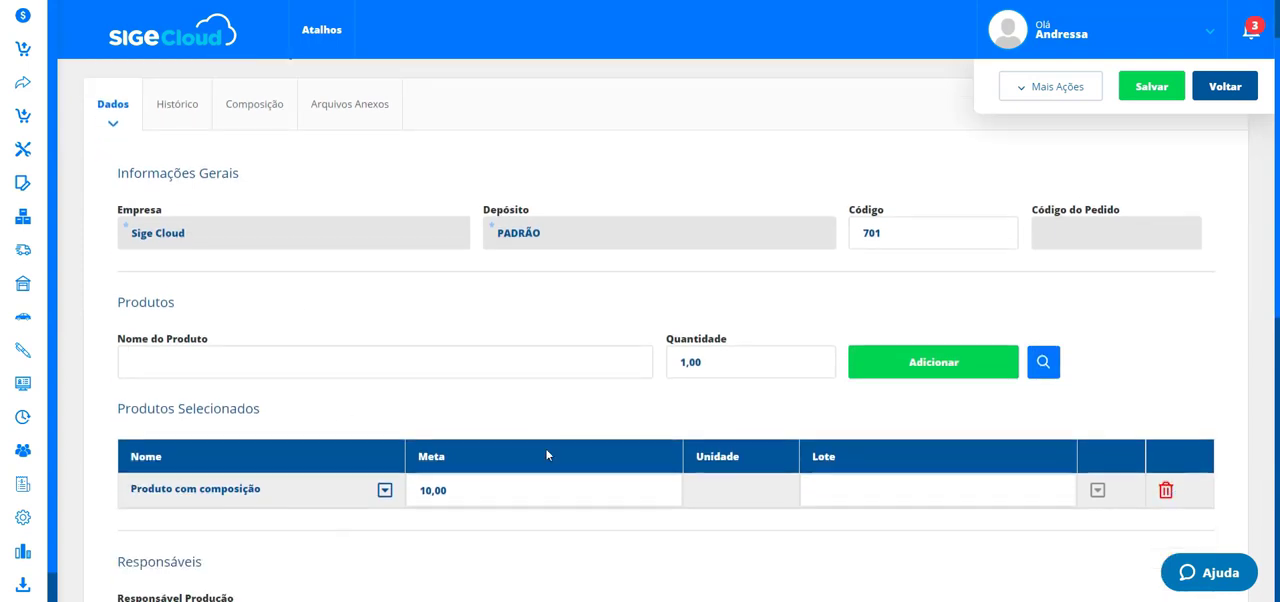
scroll(560, 430, up, 1)
- Start production of the order with Iniciar Produção
click(1039, 89)
click(1063, 136)
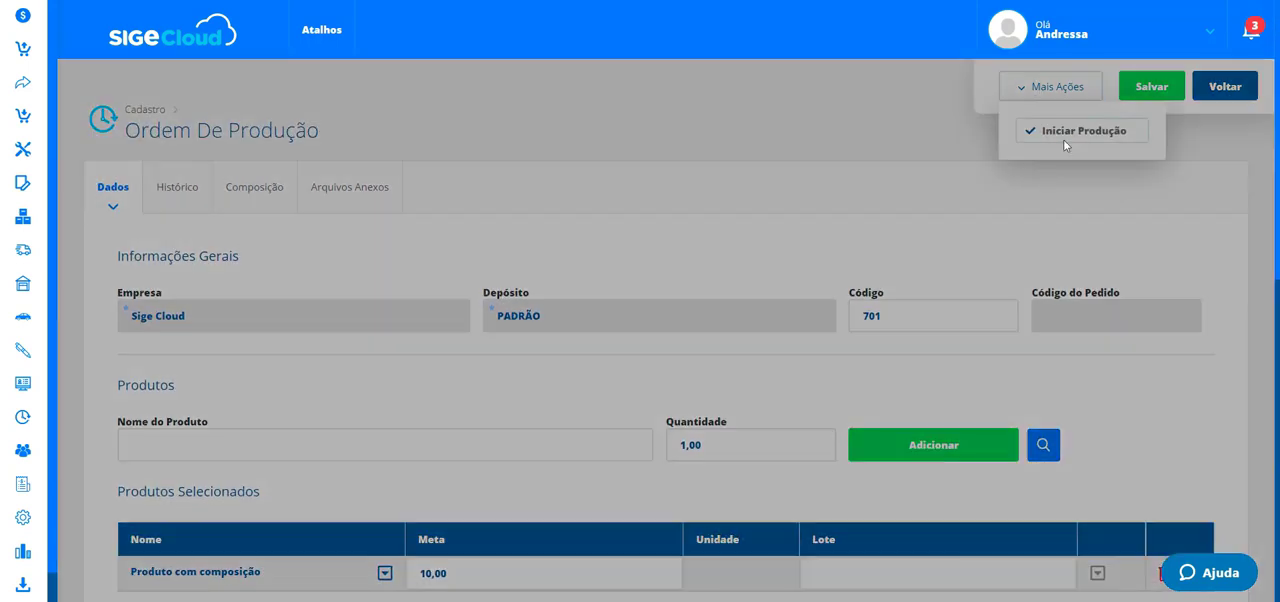
scroll(637, 451, down, 1)
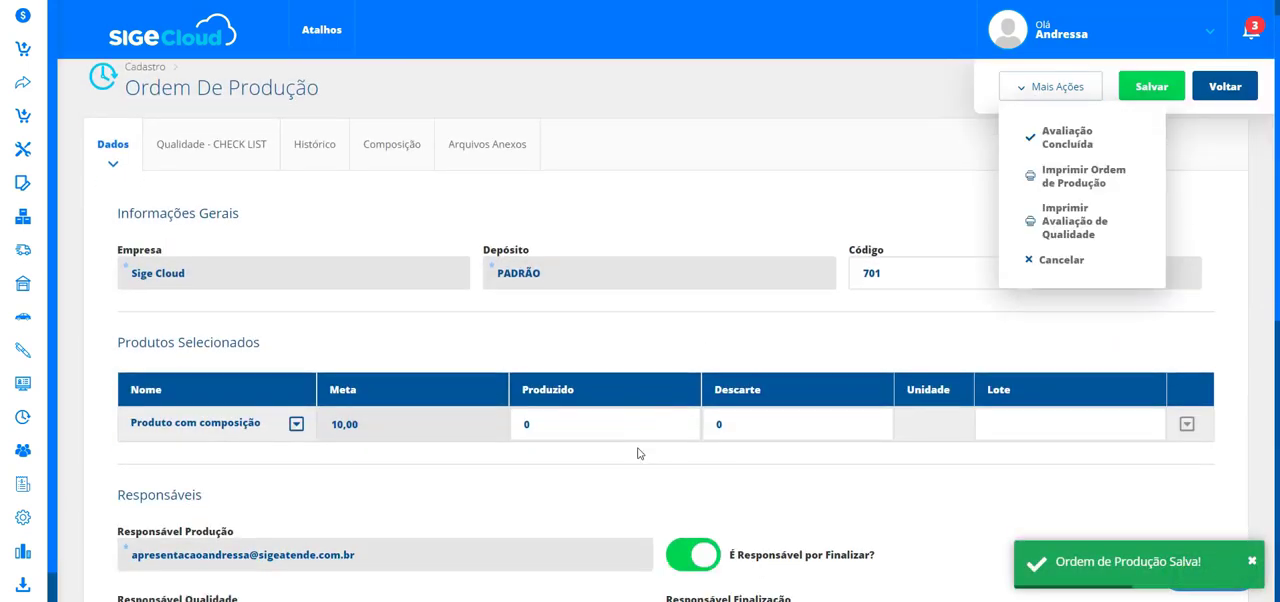
- Set the produced quantity of Produto com composição to 10,00
click(617, 303)
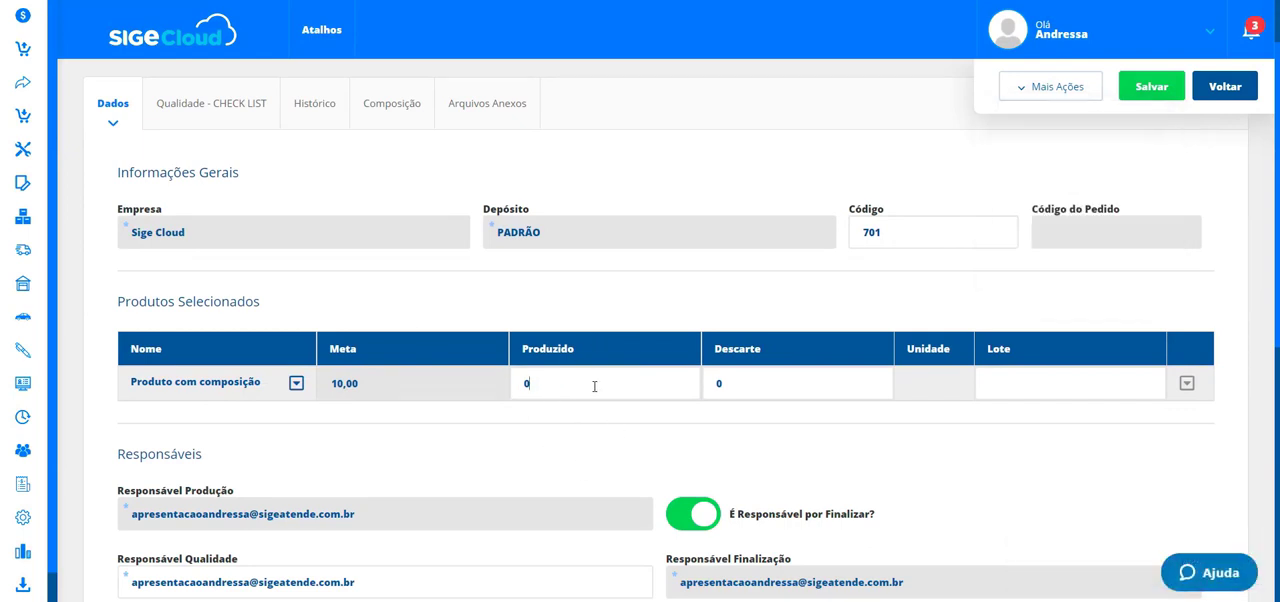
click(594, 386)
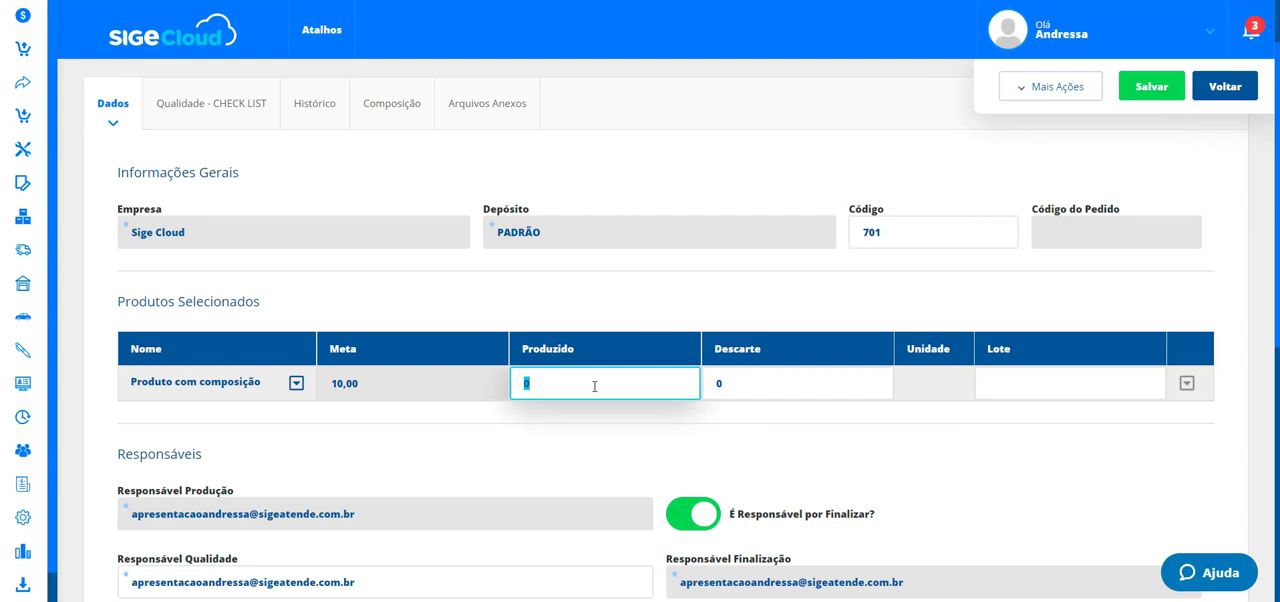
text(0,01)
text(0)
click(763, 377)
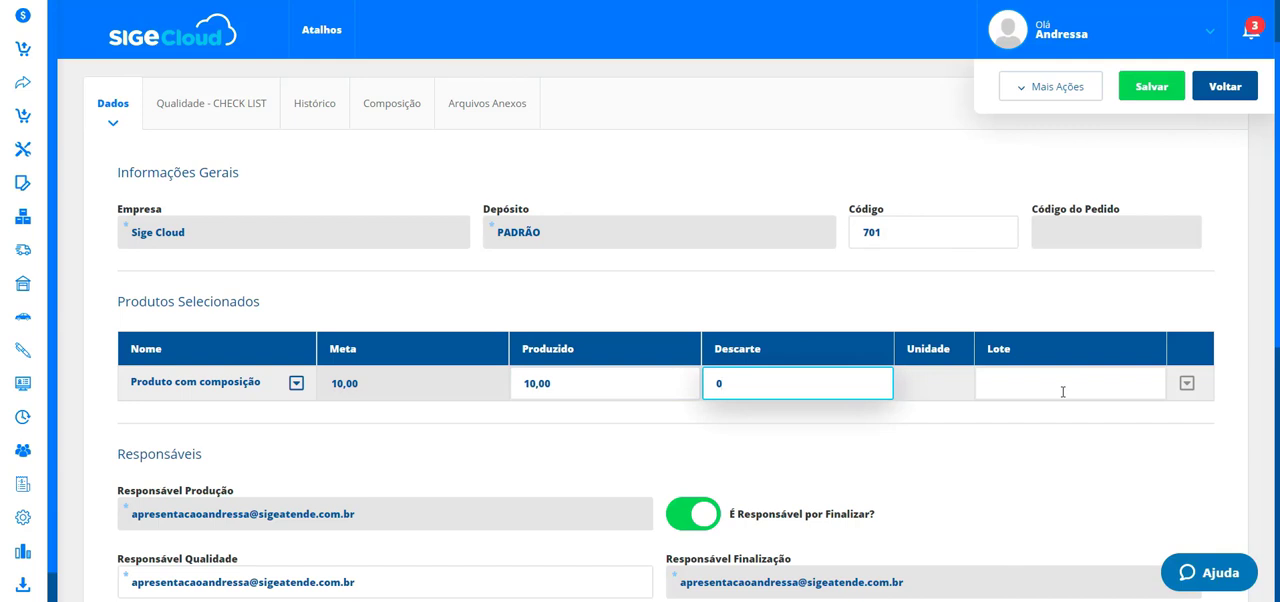
- Open the Qualidade - CHECK LIST tab and expand the product's checklist items
click(189, 108)
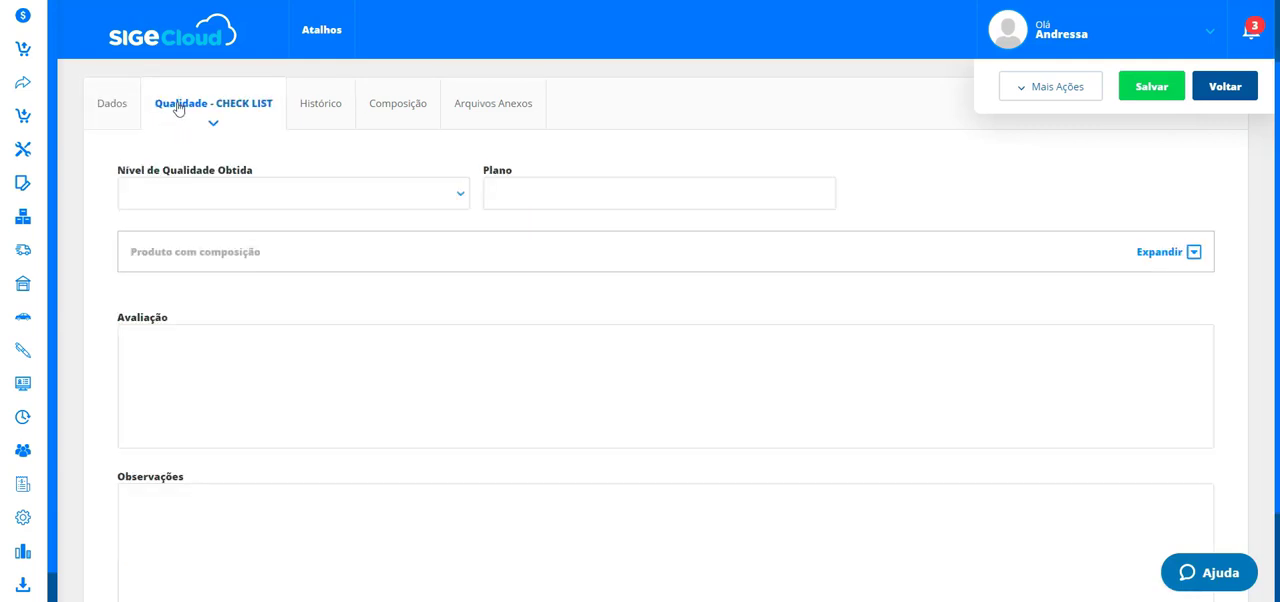
click(127, 107)
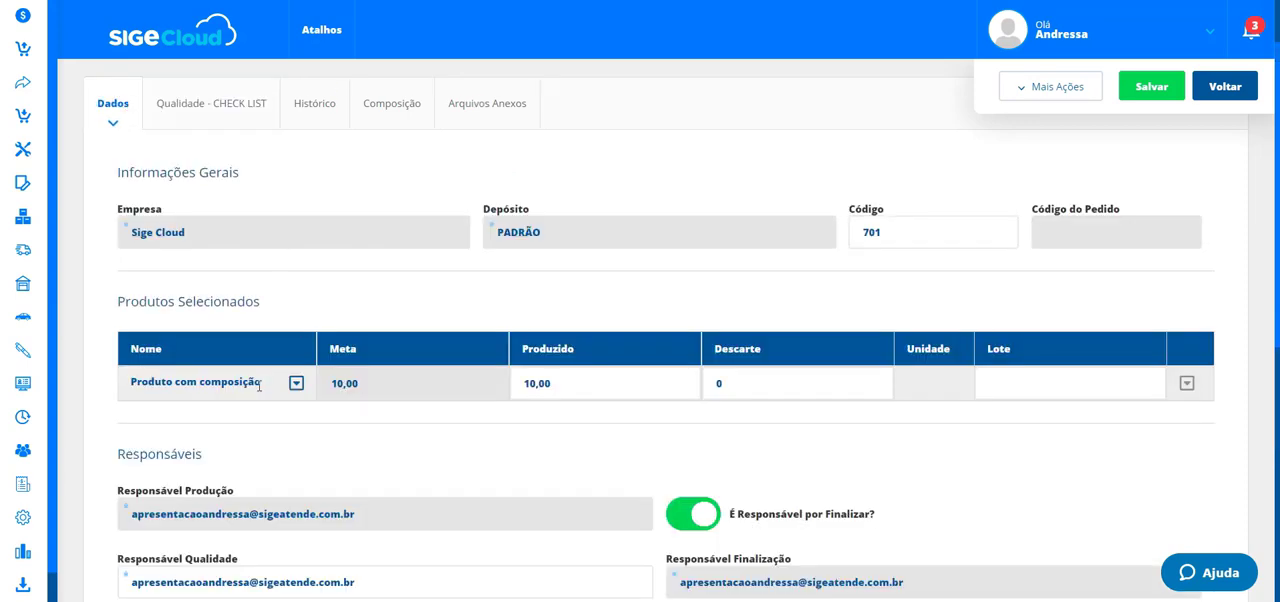
drag(263, 386, 132, 385)
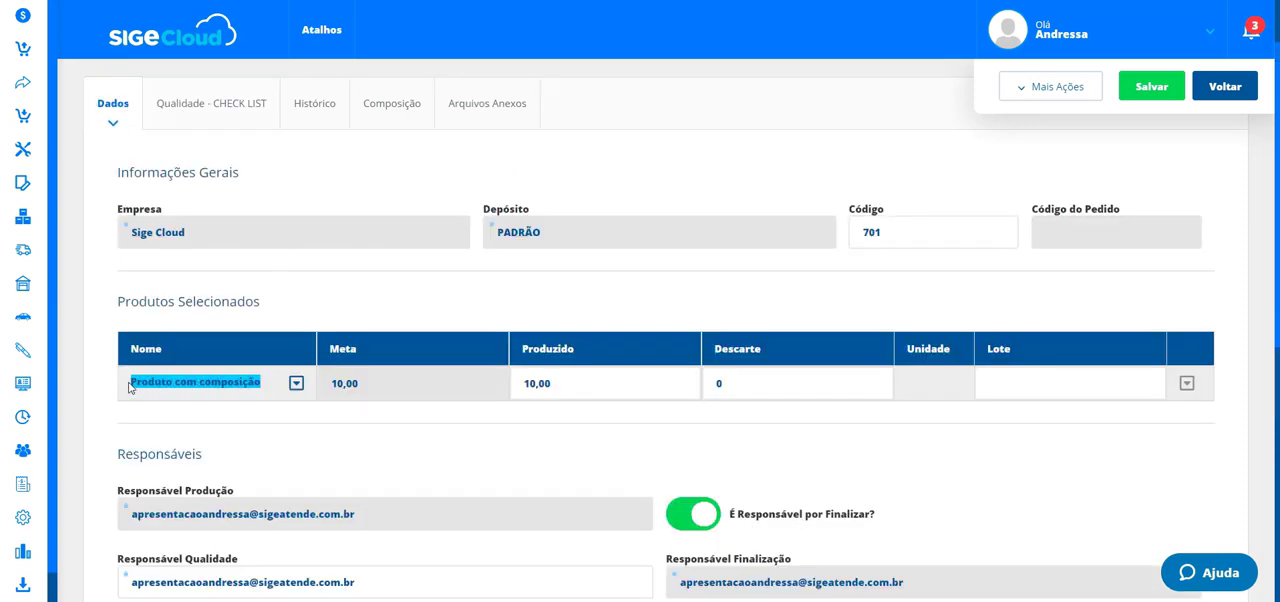
click(232, 124)
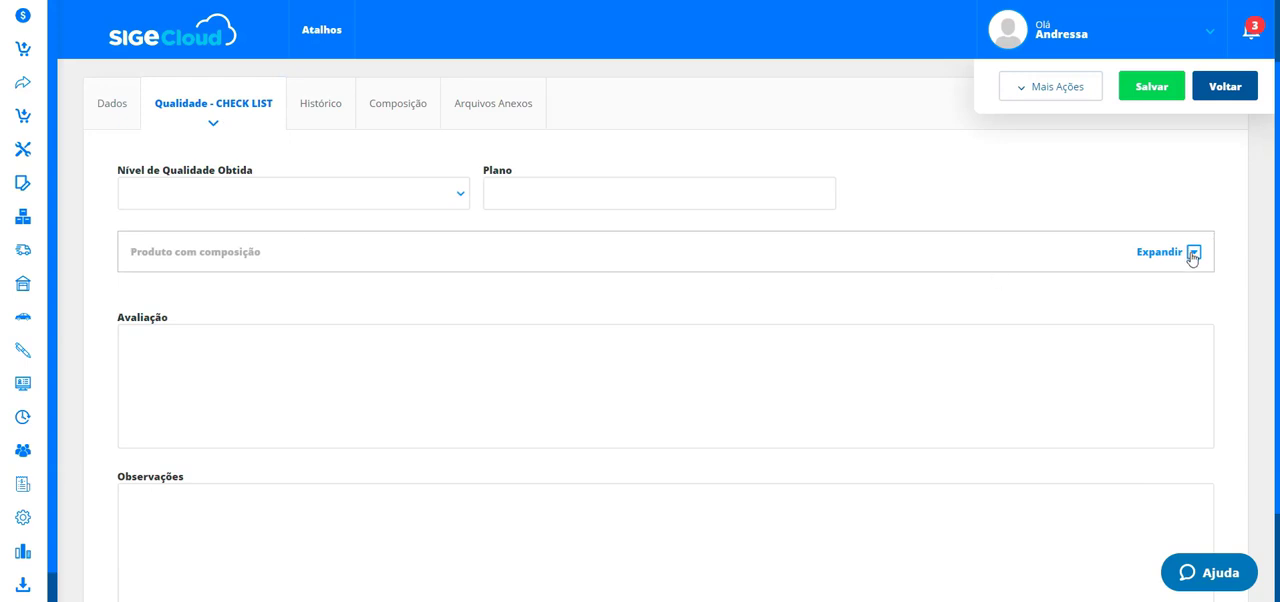
click(1192, 254)
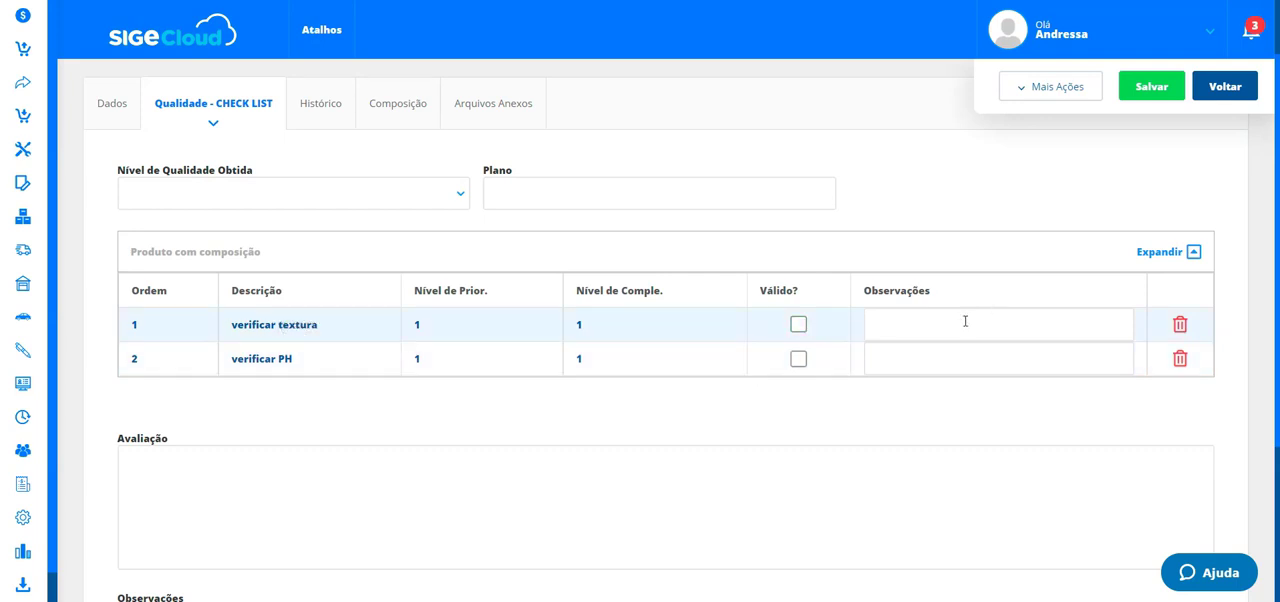
click(124, 118)
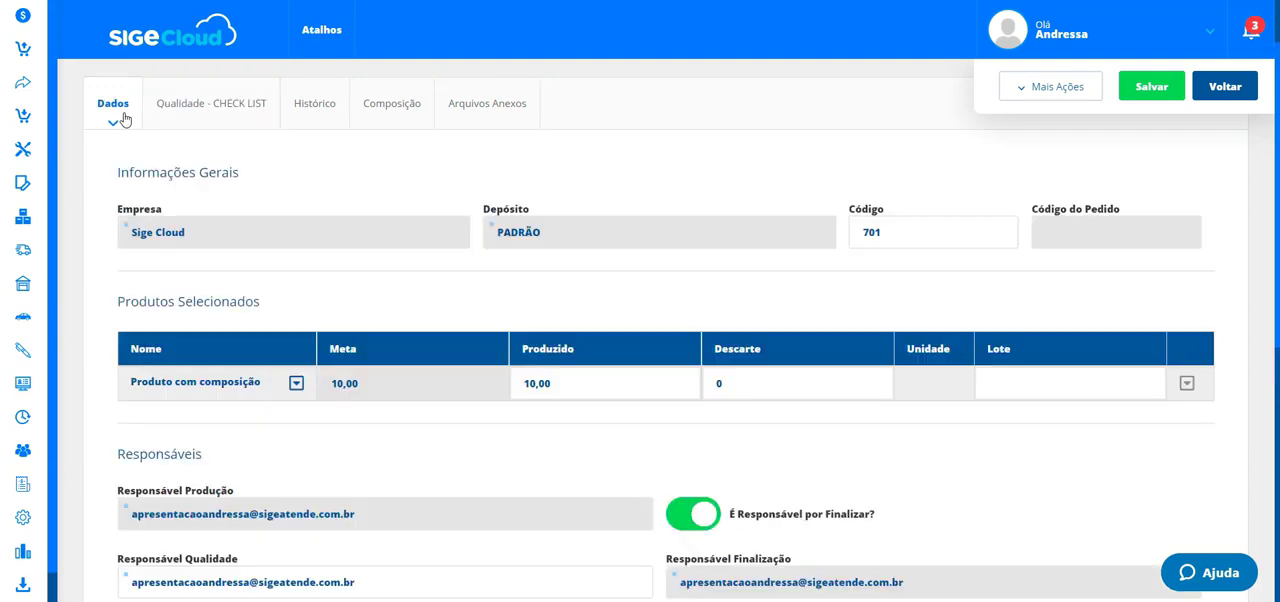
- Examine the Histórico status list and the Arquivos Anexos tab, then return to Dados
click(316, 118)
click(479, 287)
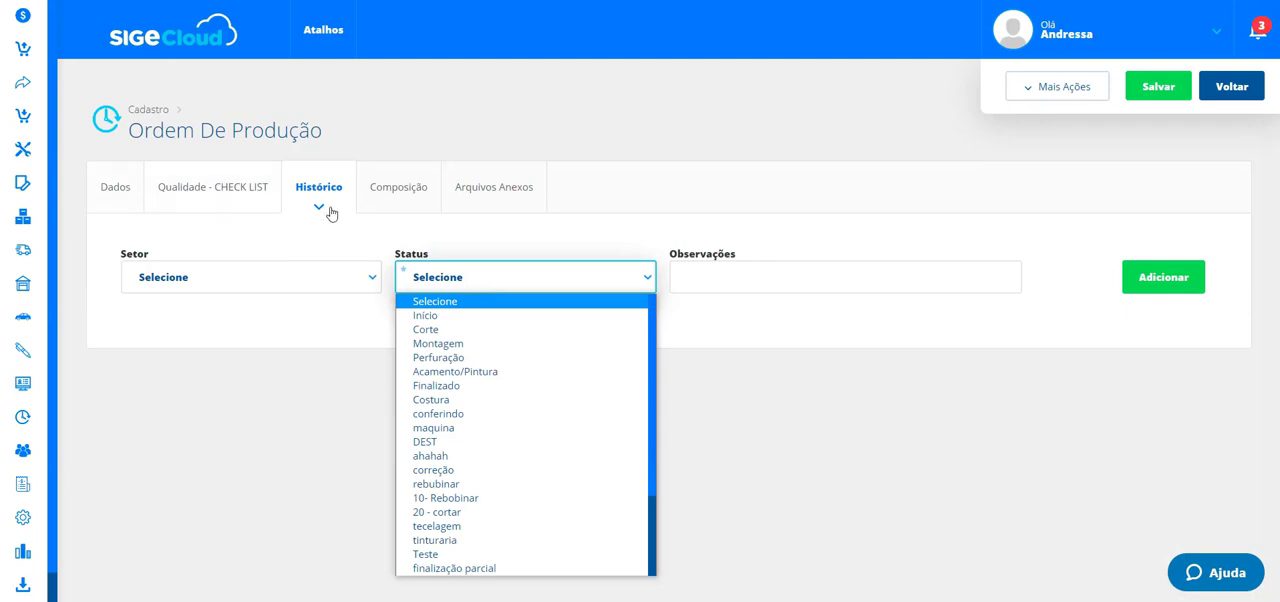
click(500, 188)
click(500, 188)
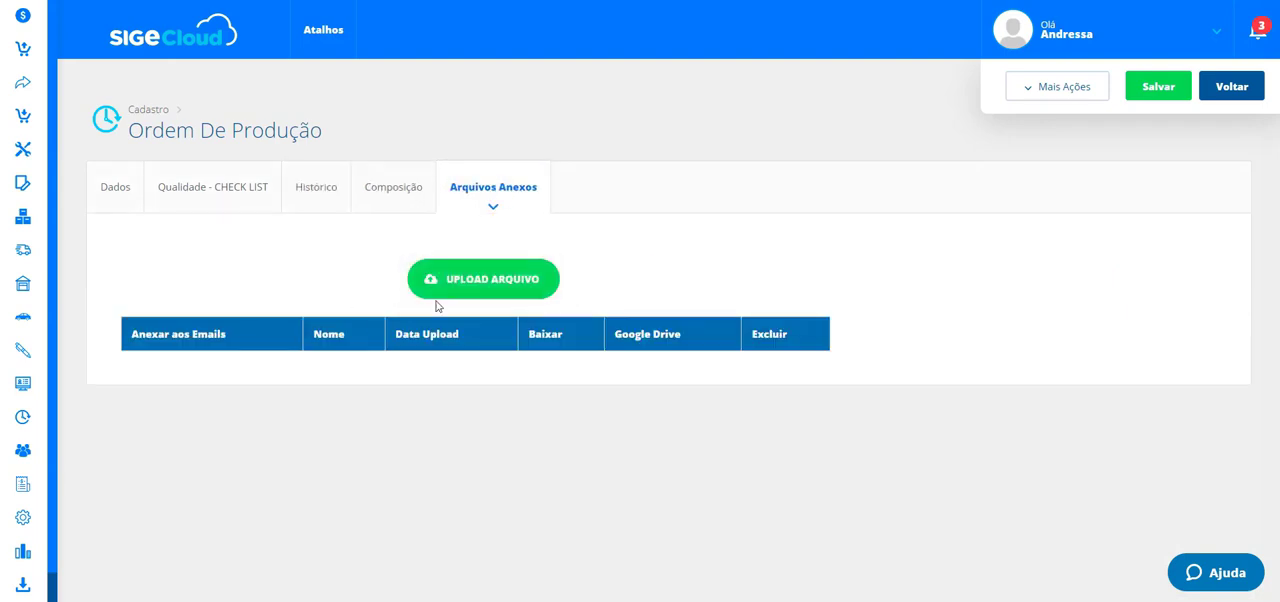
click(122, 197)
scroll(709, 346, down, 2)
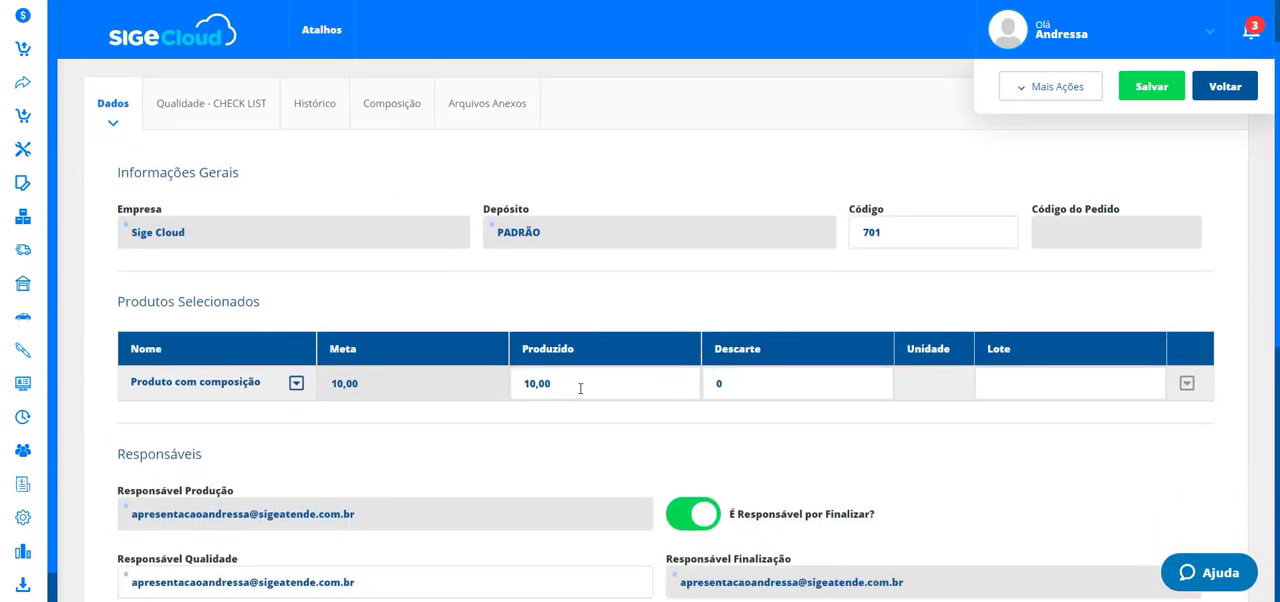
- Mark the order's quality evaluation as Avaliação Concluída
click(1060, 88)
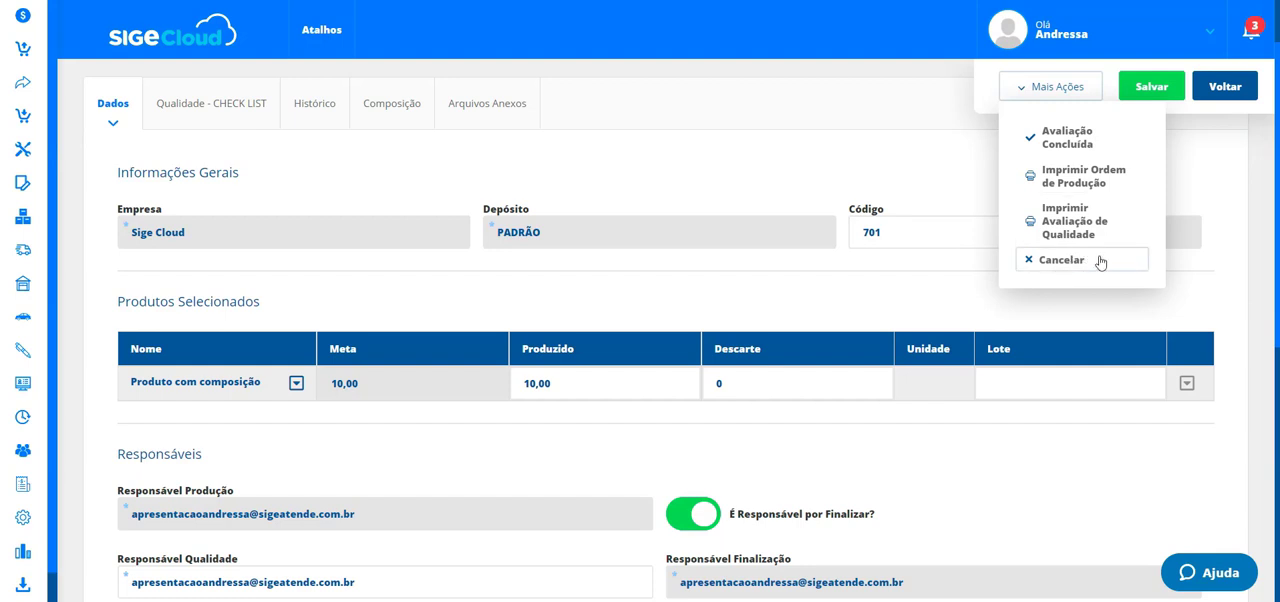
click(1086, 147)
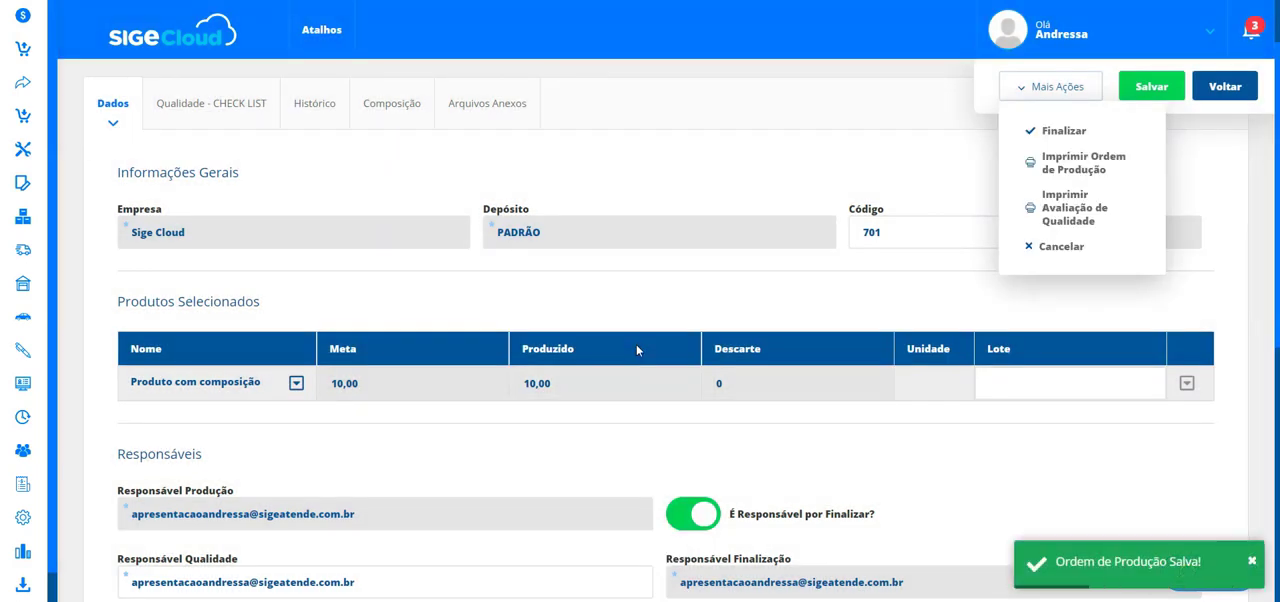
scroll(611, 300, down, 1)
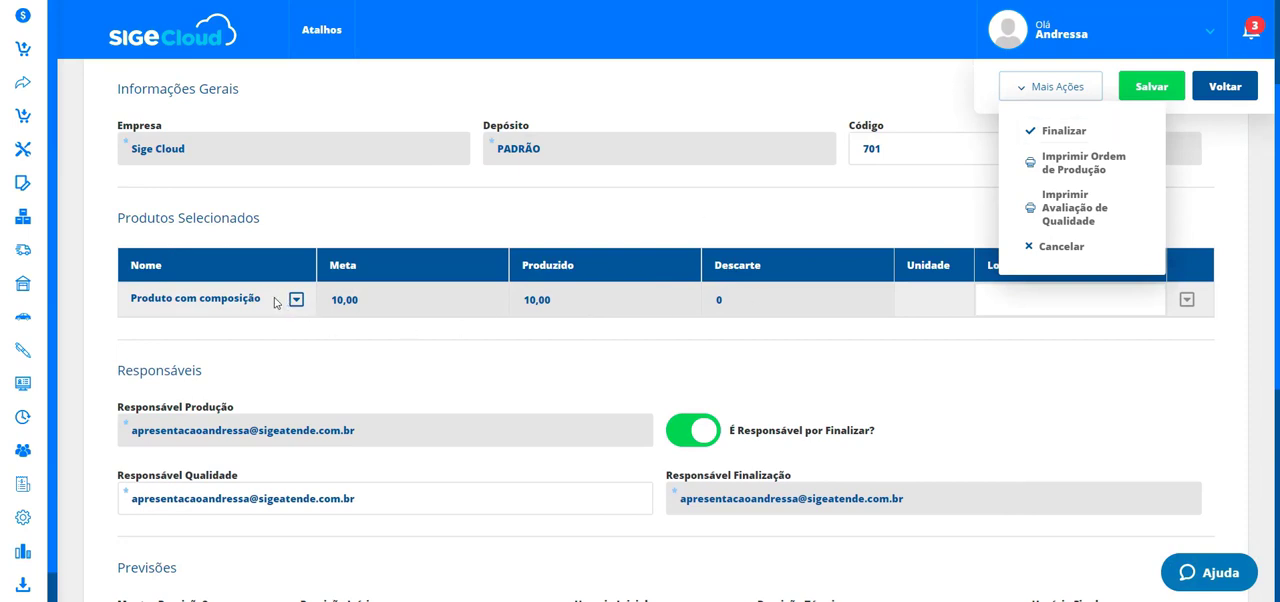
click(550, 302)
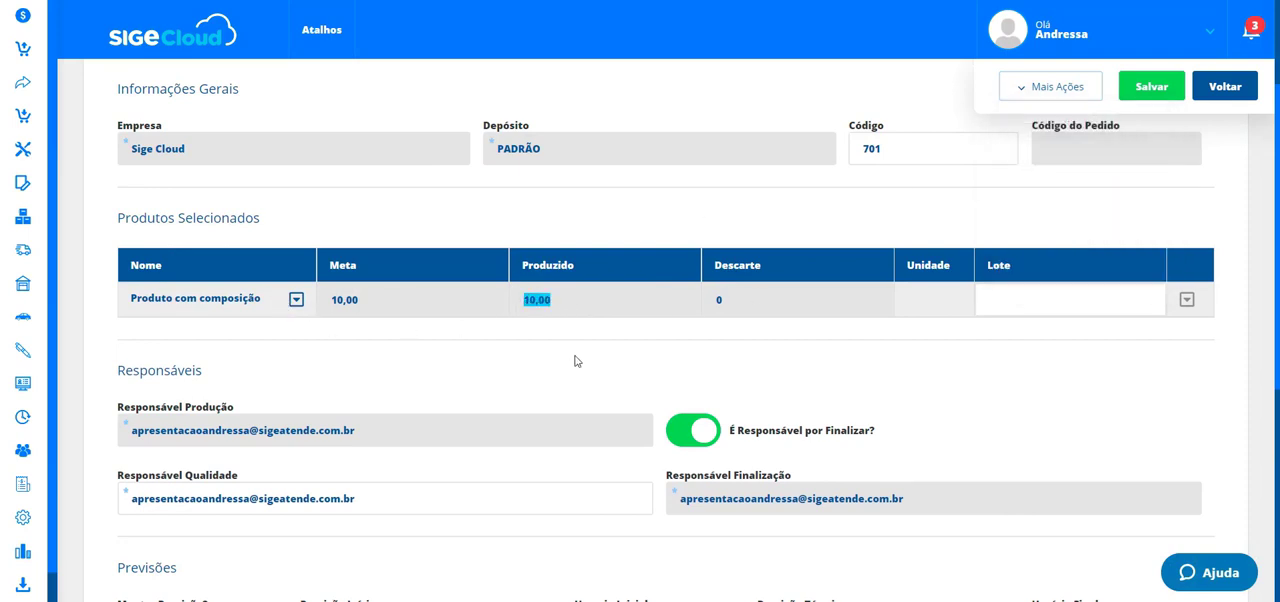
scroll(575, 361, up, 1)
- Check the Composição tab and the order's responsibles and forecast fields on Dados
click(389, 110)
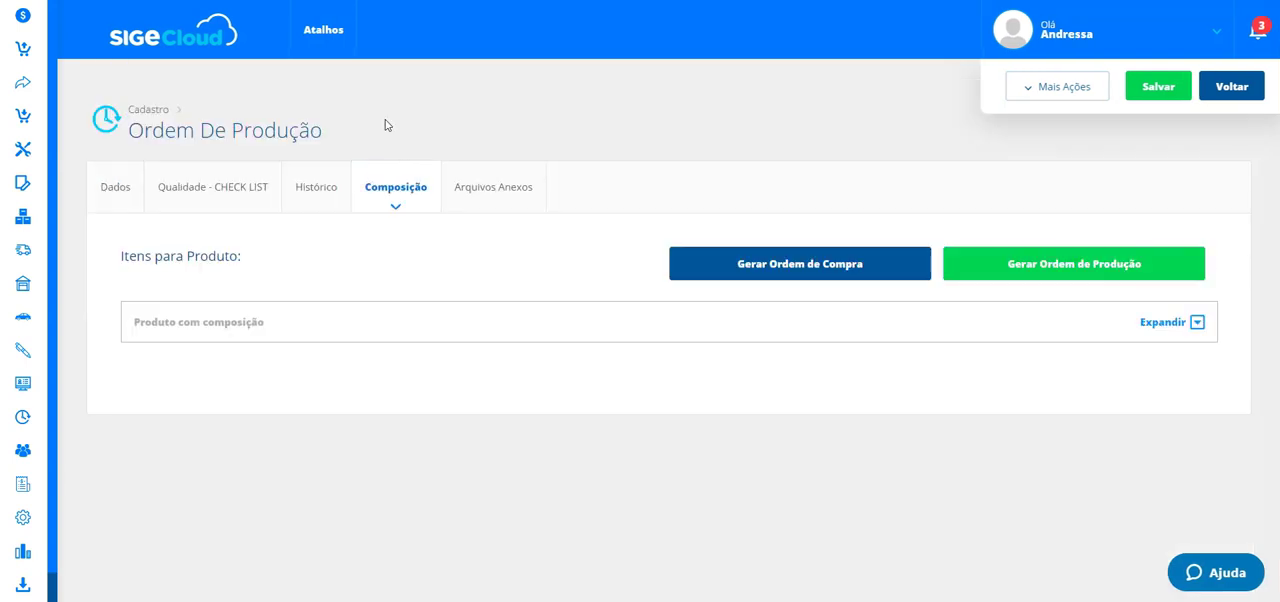
click(112, 186)
scroll(645, 348, down, 5)
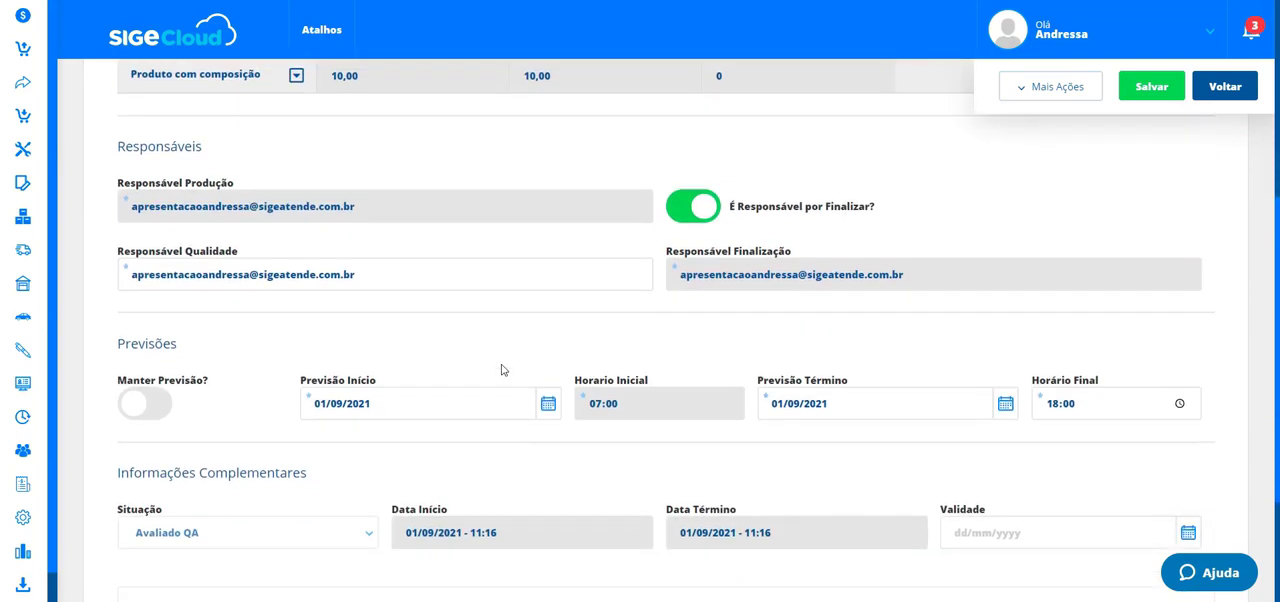
- Finalize the production order from its additional actions
drag(167, 402, 116, 399)
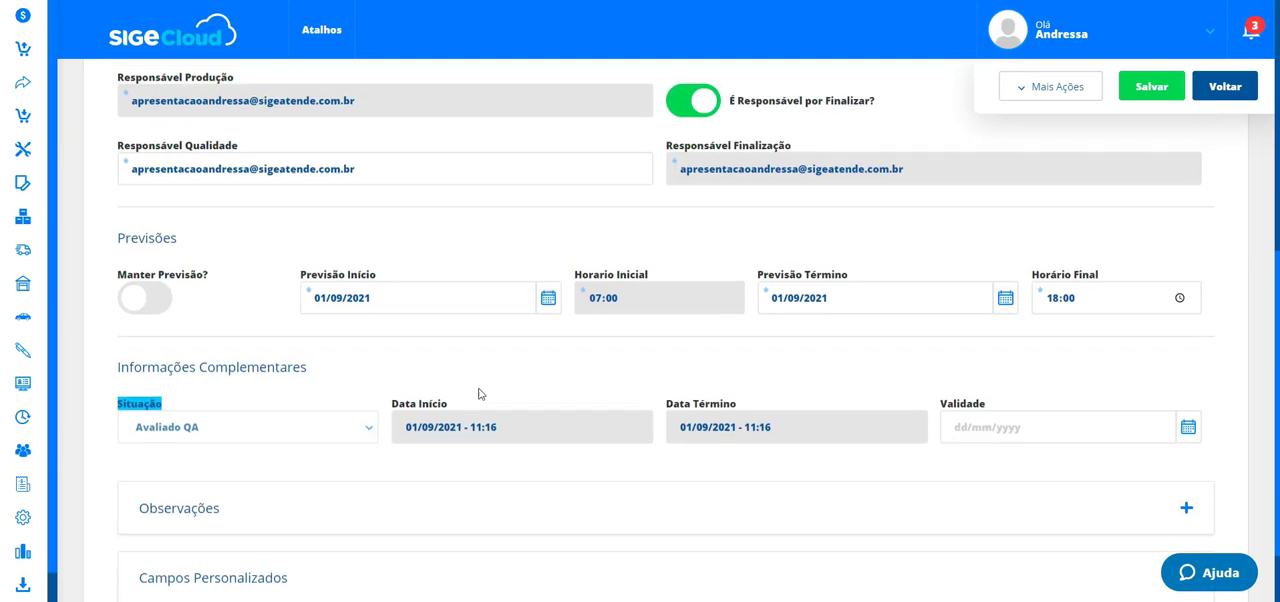
scroll(480, 394, up, 1)
scroll(480, 394, down, 1)
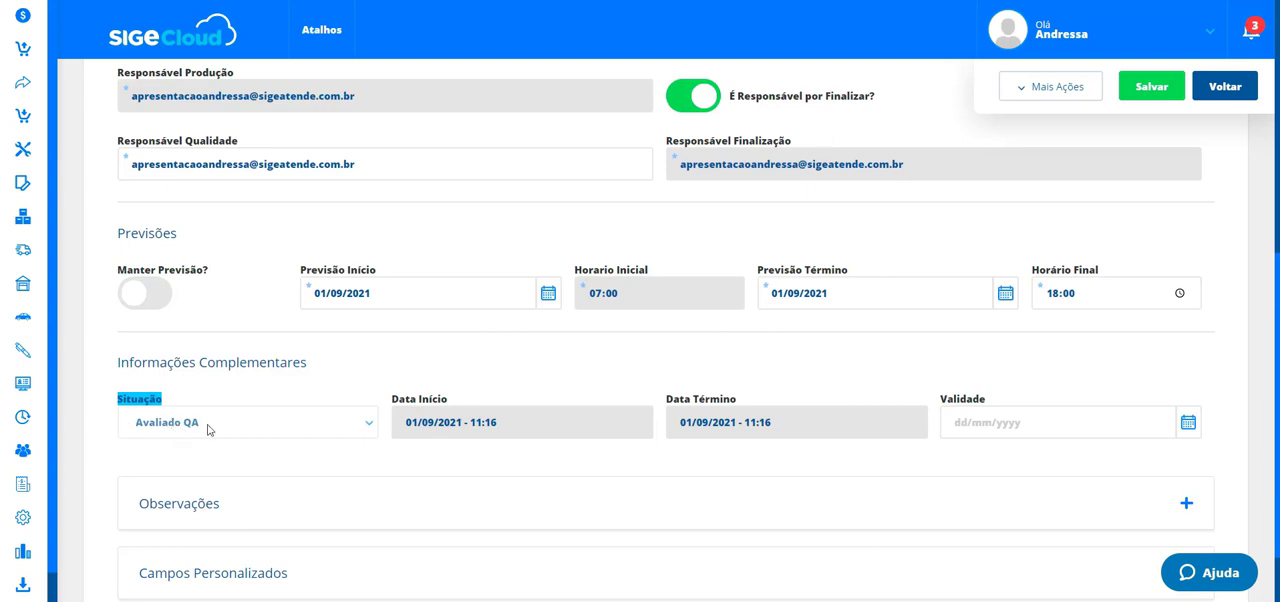
scroll(443, 465, up, 5)
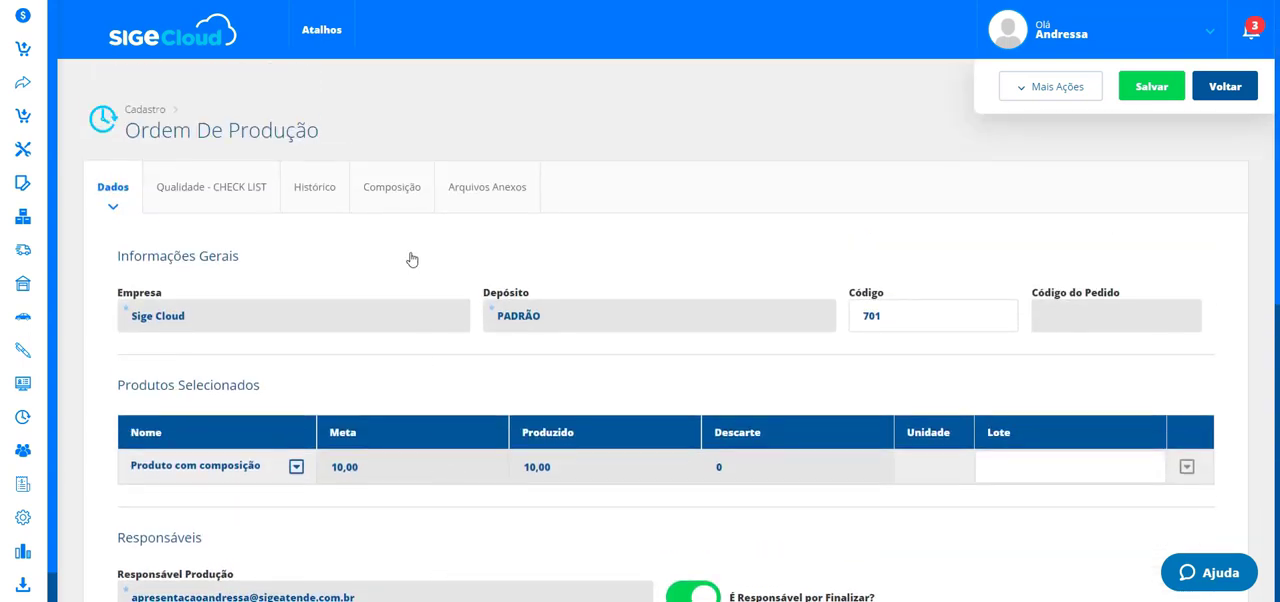
click(318, 193)
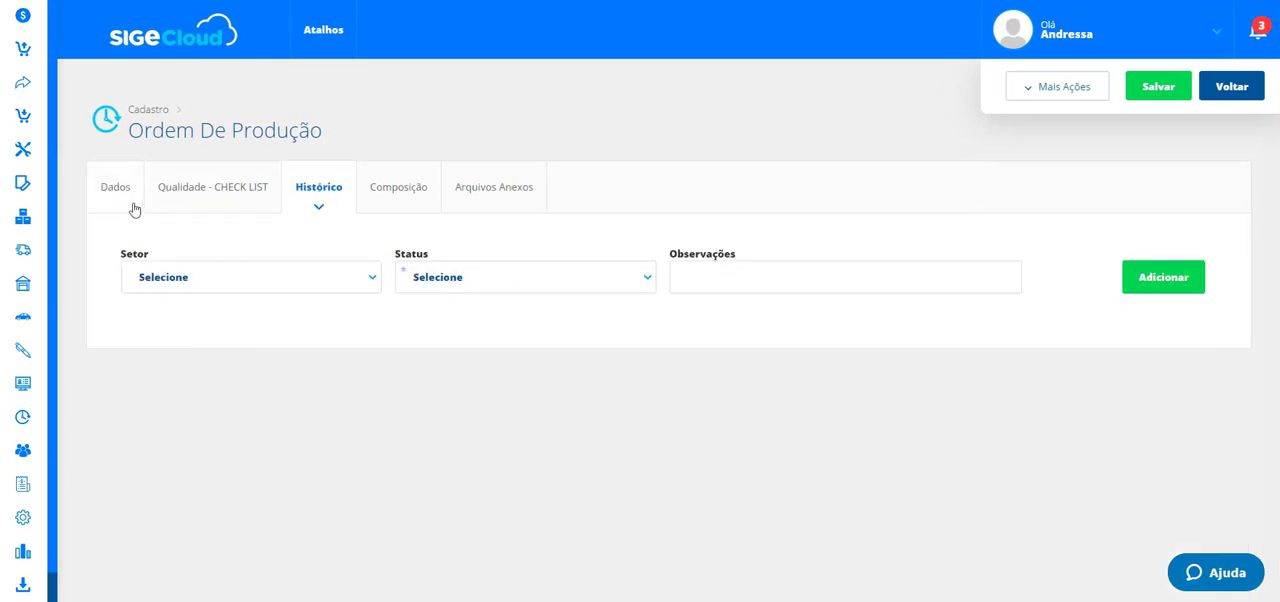
click(1060, 88)
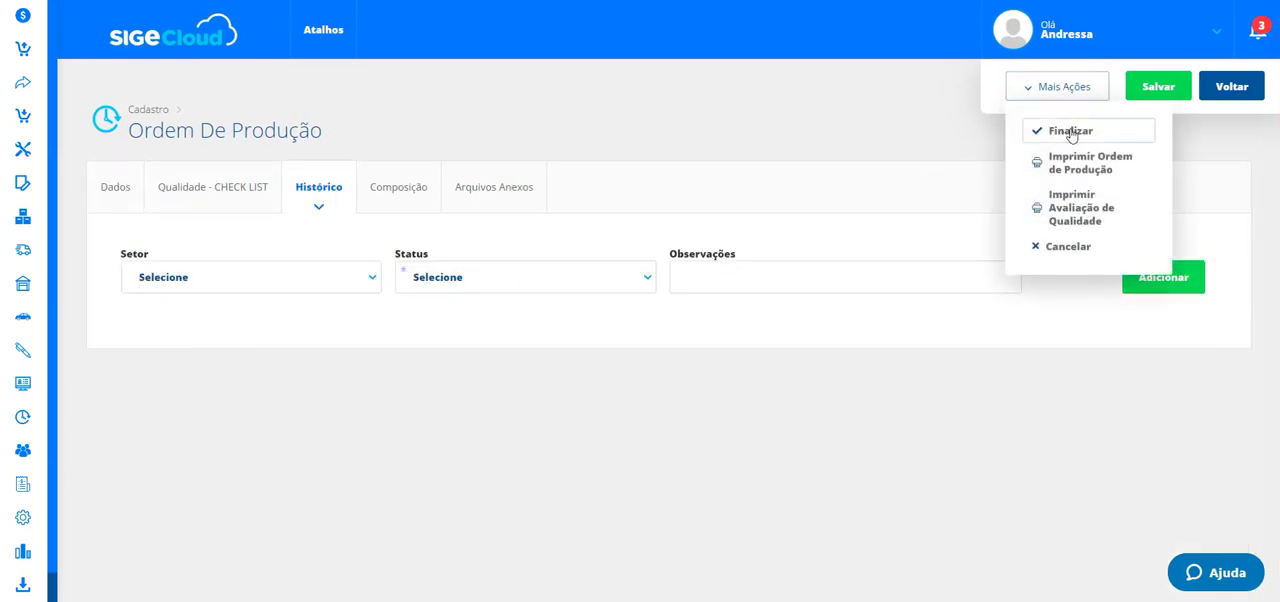
click(1068, 131)
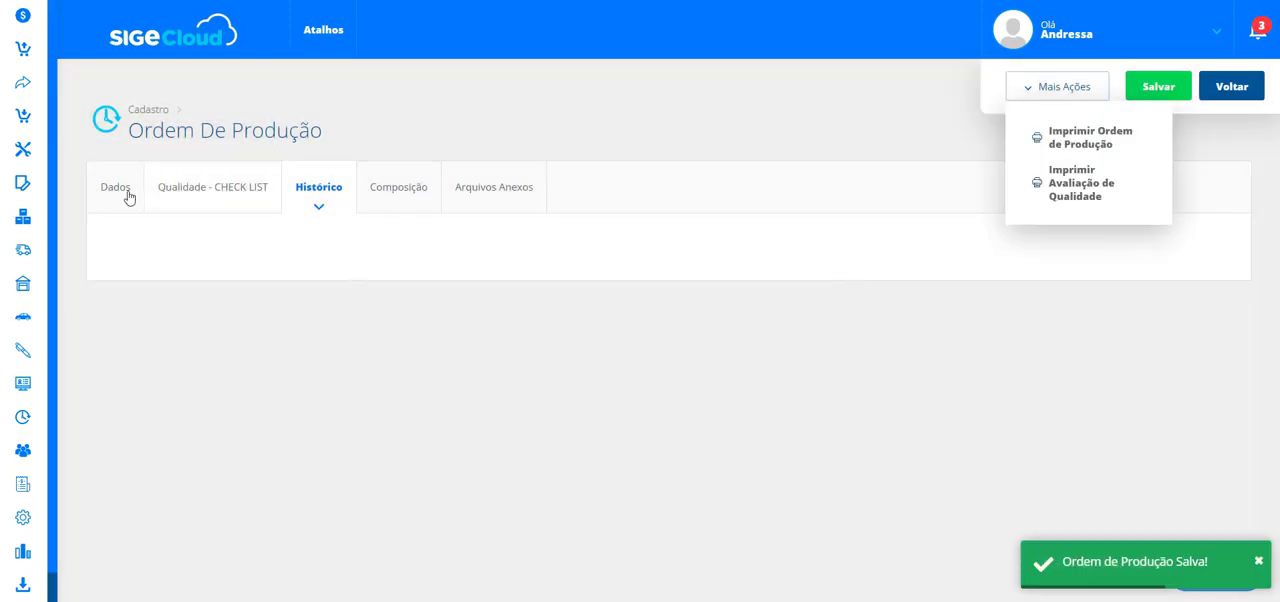
- Review the order's Dados tab and the expanded Composição items list
click(118, 193)
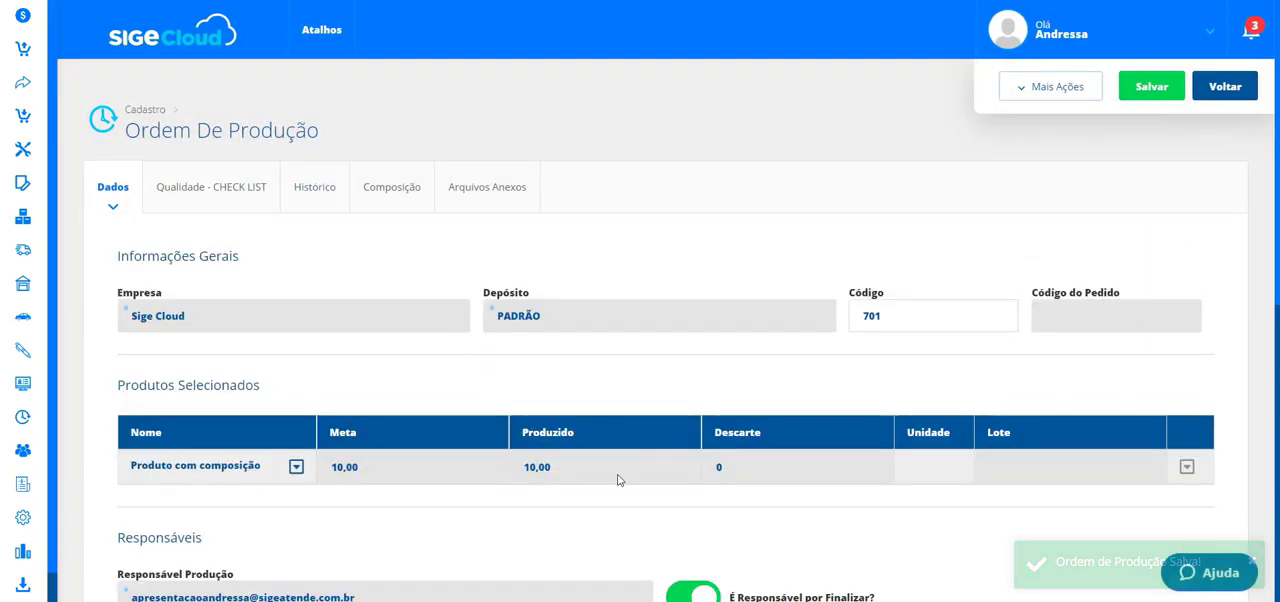
click(400, 199)
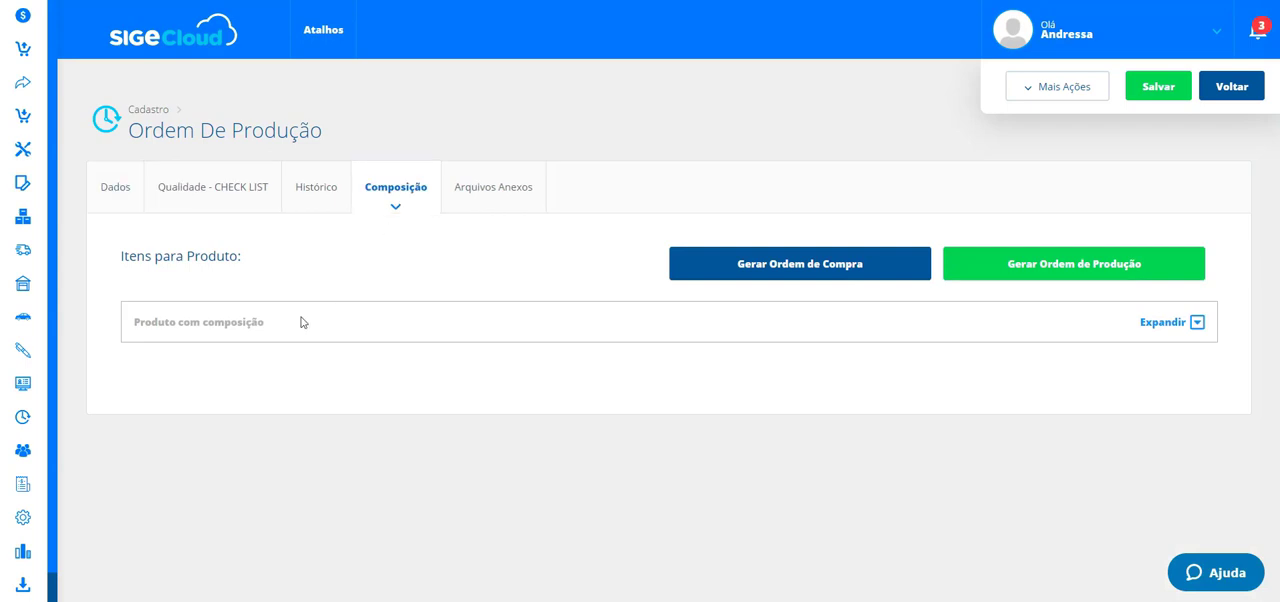
click(1197, 321)
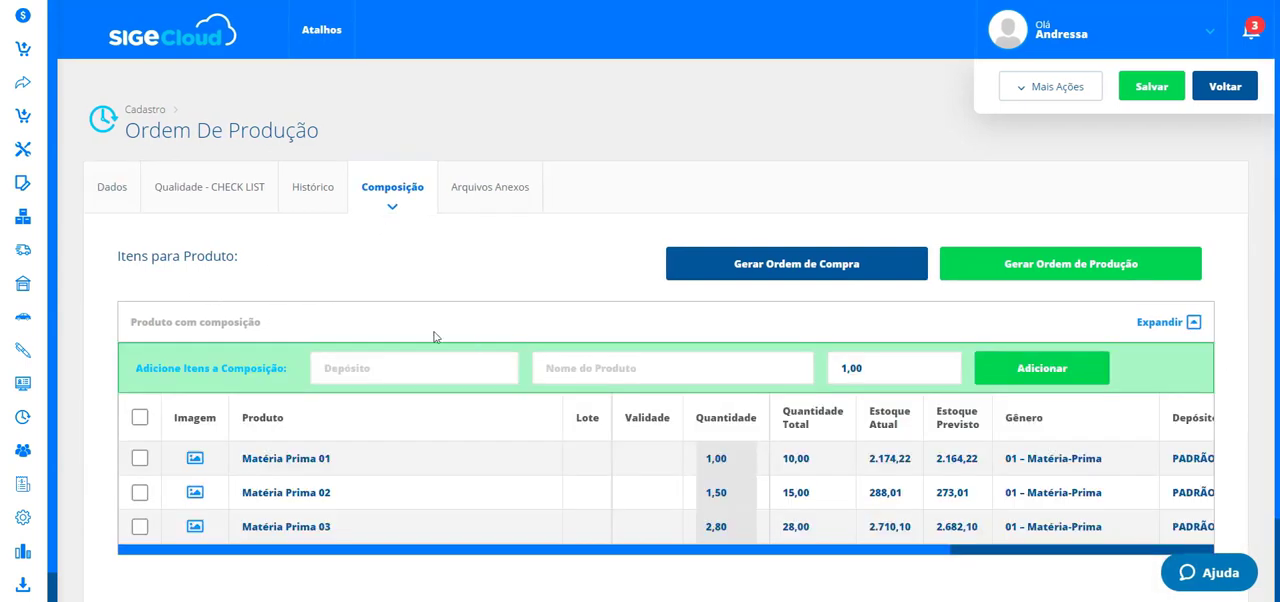
- Open the production orders list and explore its Busca Avançada Situação and Filtrar Por options
click(23, 417)
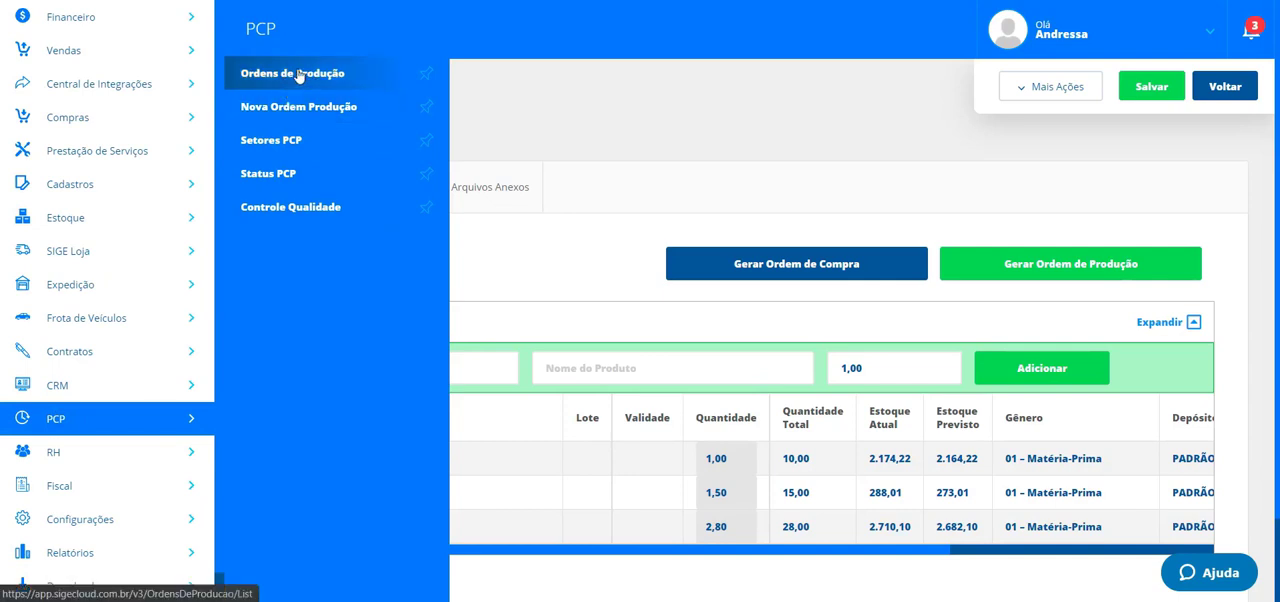
click(299, 73)
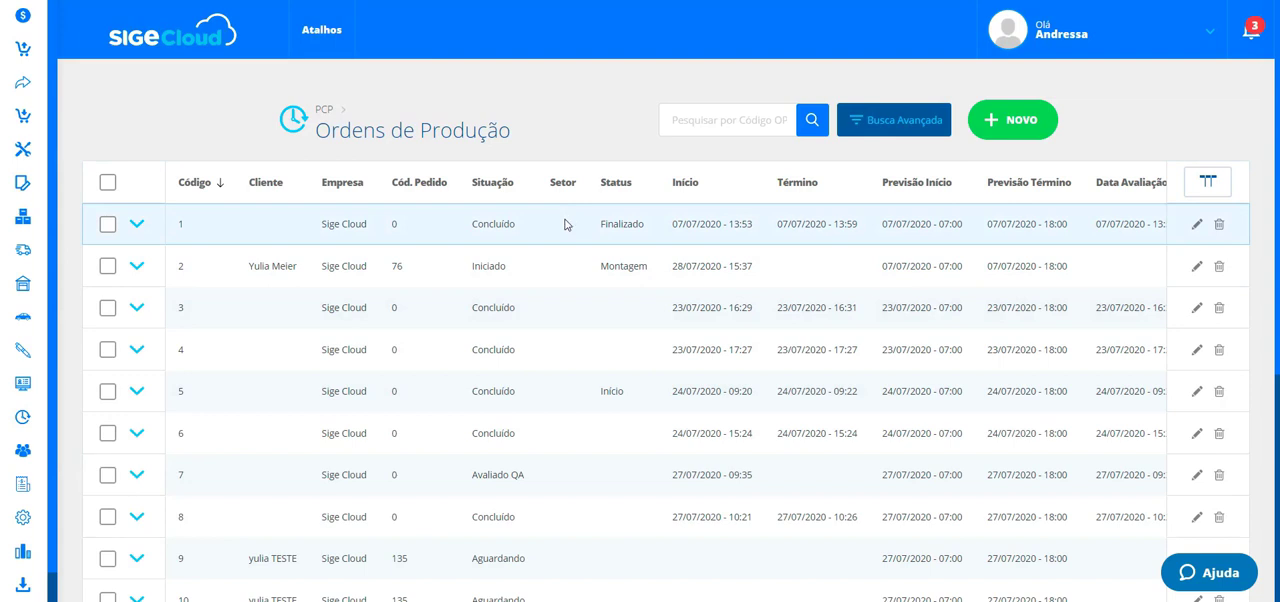
click(895, 120)
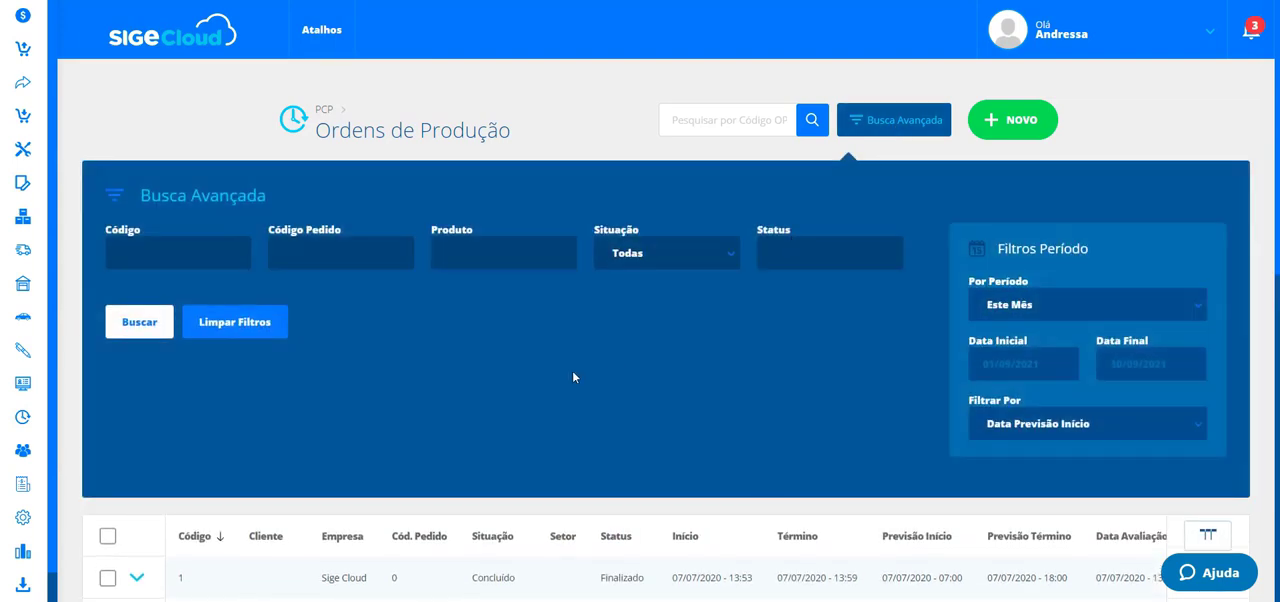
click(657, 253)
click(657, 253)
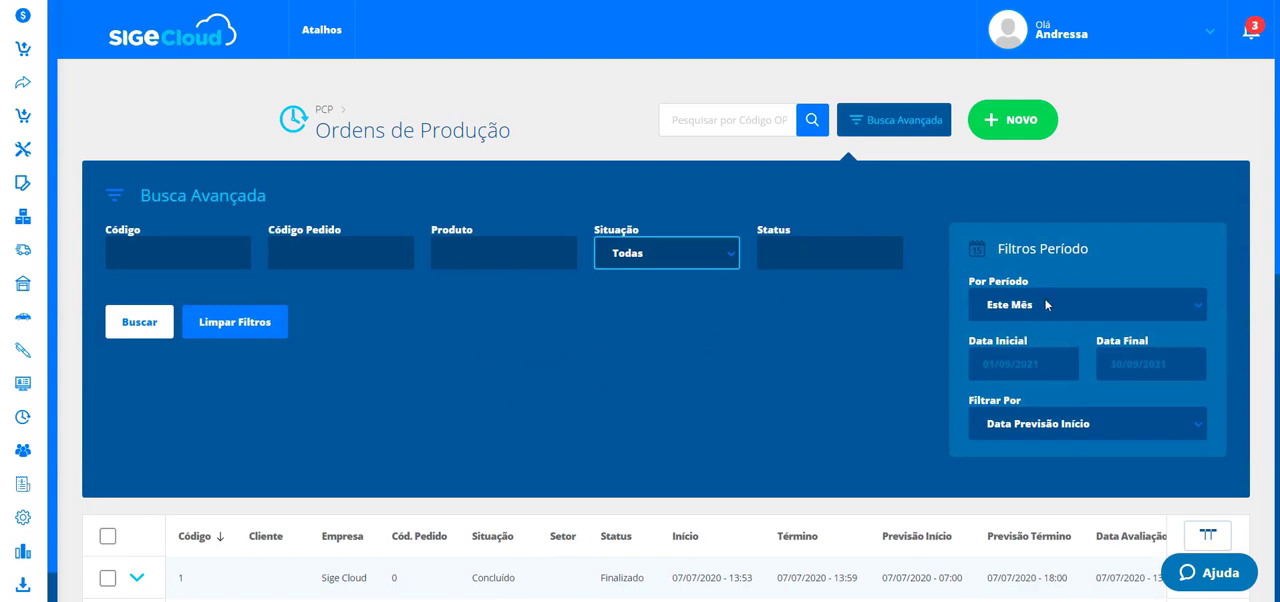
click(1048, 424)
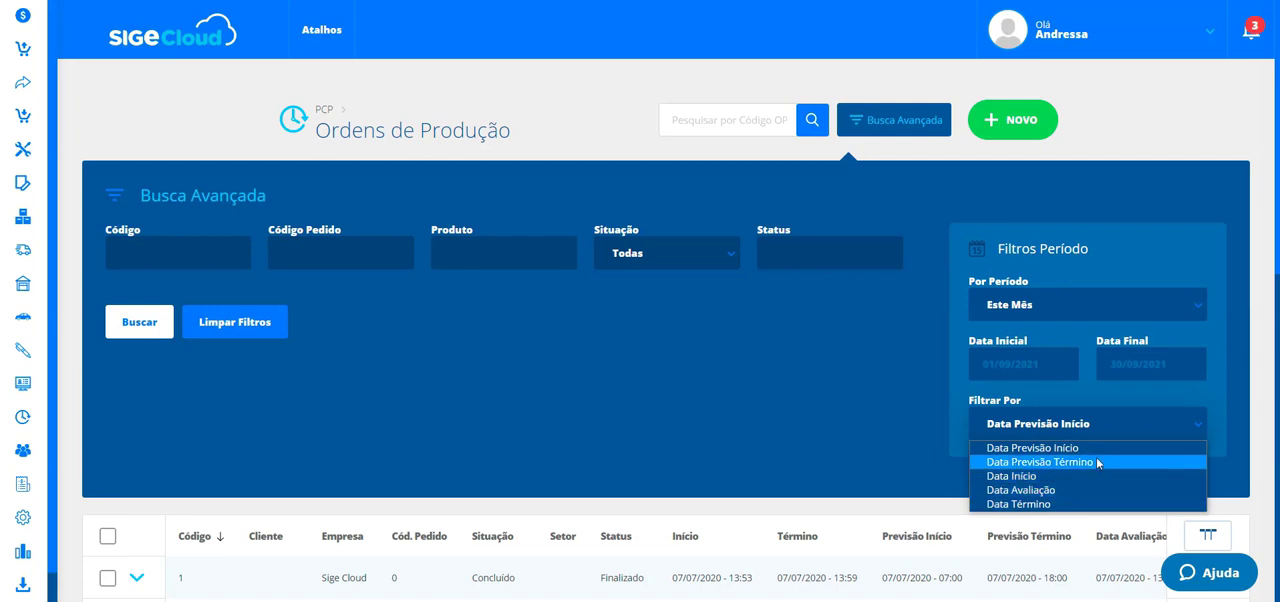
click(885, 124)
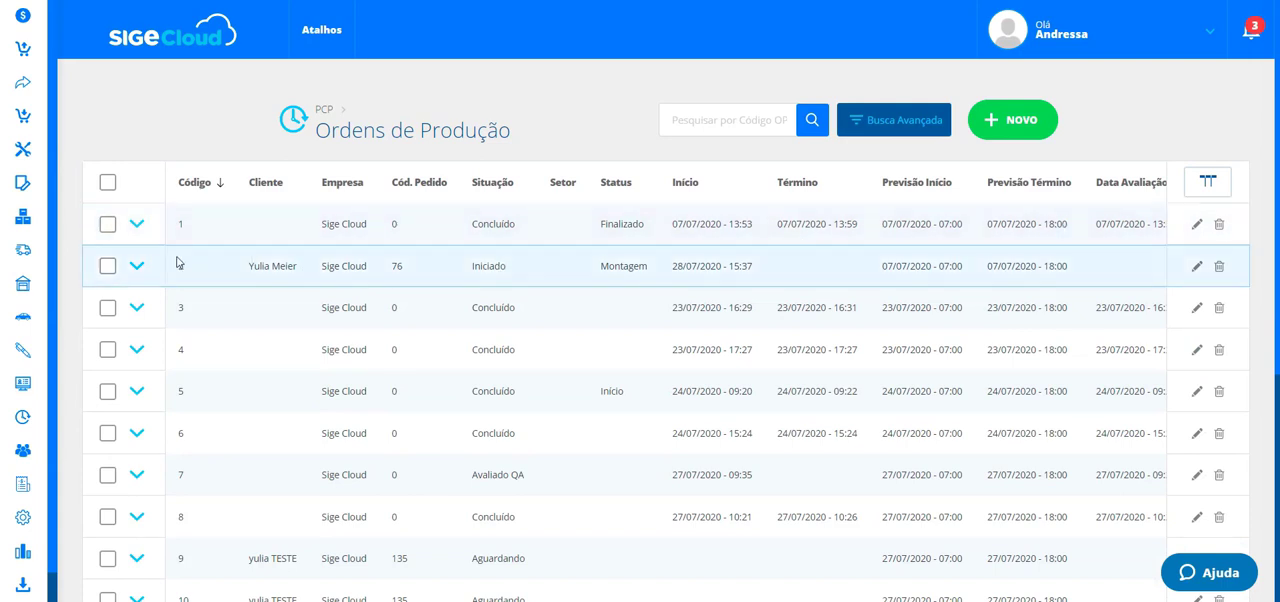
- Expand and collapse the extra information row of production order 1
click(137, 224)
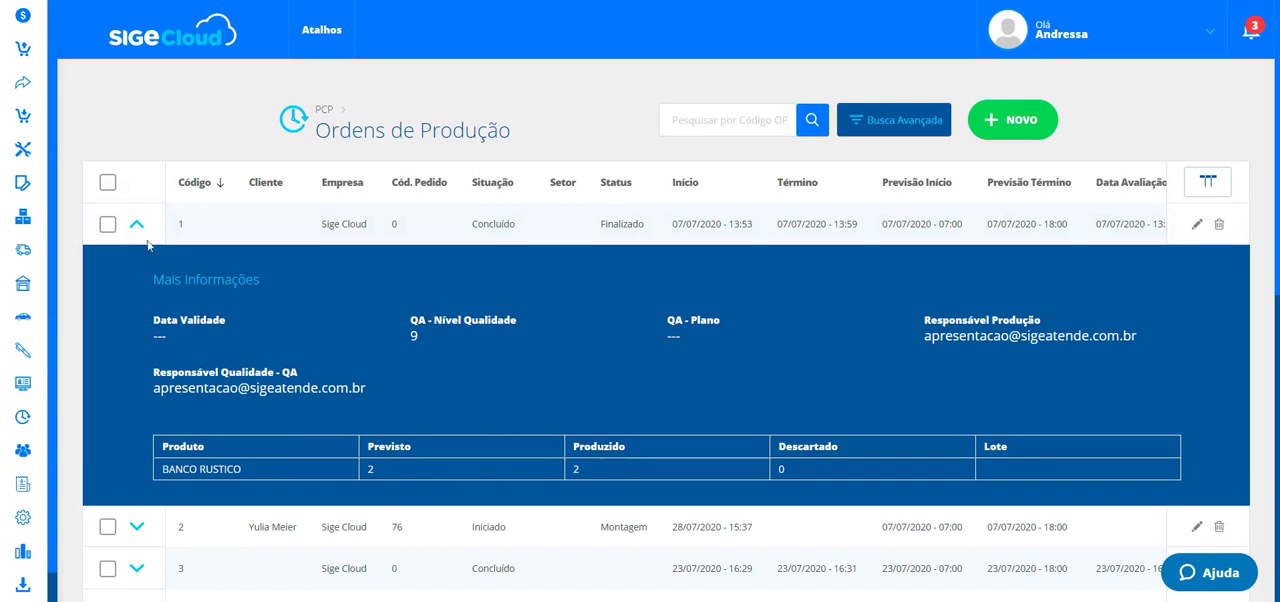
click(137, 224)
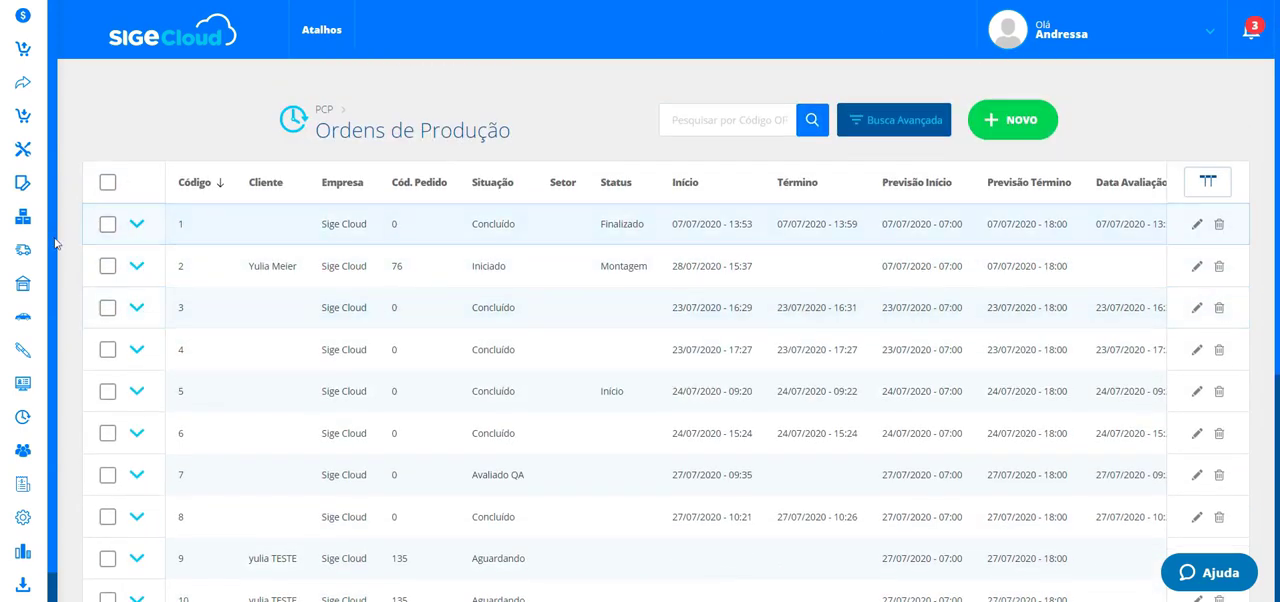
- Open the PCP report OP Emitidas and run its search with the default filters
click(15, 557)
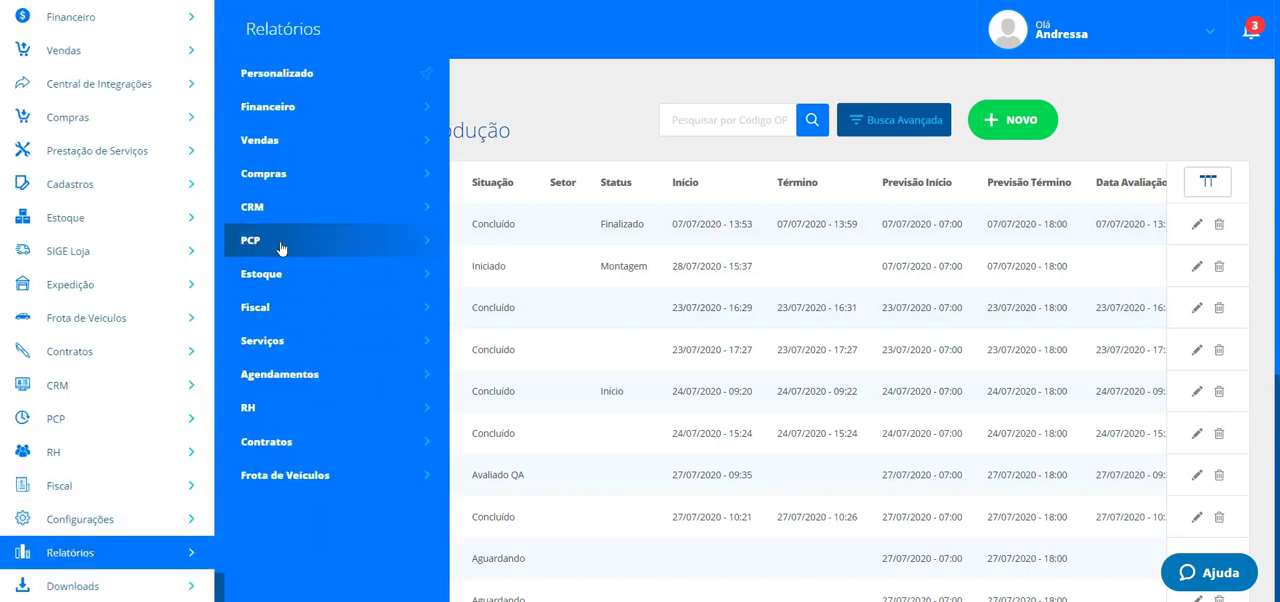
click(330, 248)
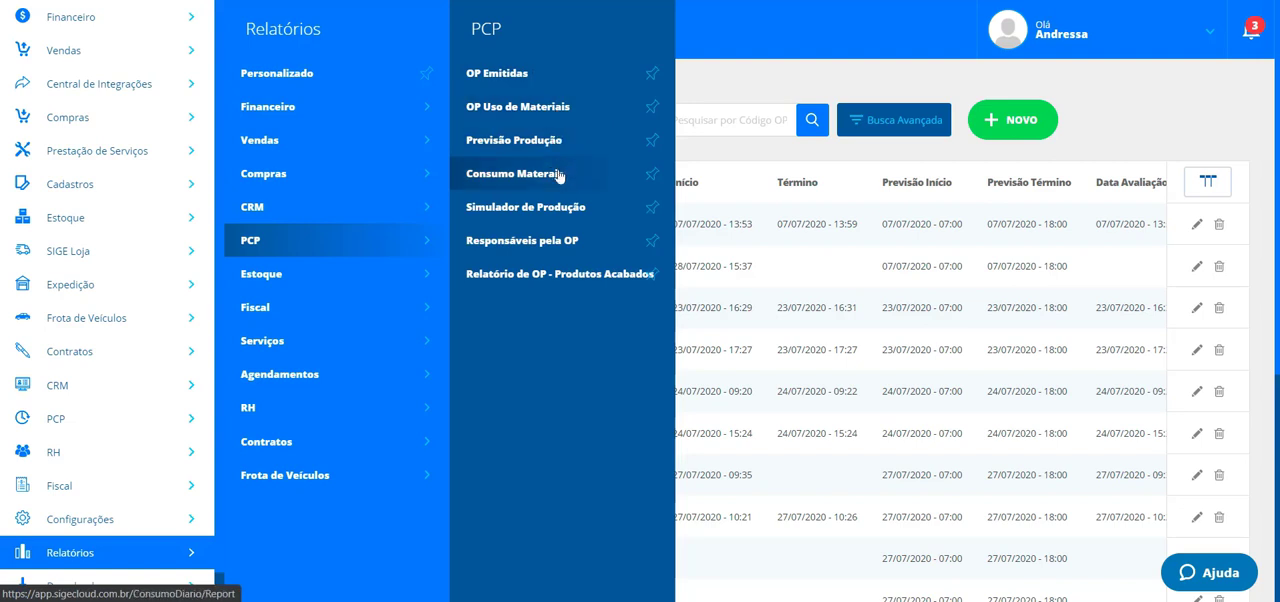
right_click(522, 77)
click(529, 85)
click(529, 85)
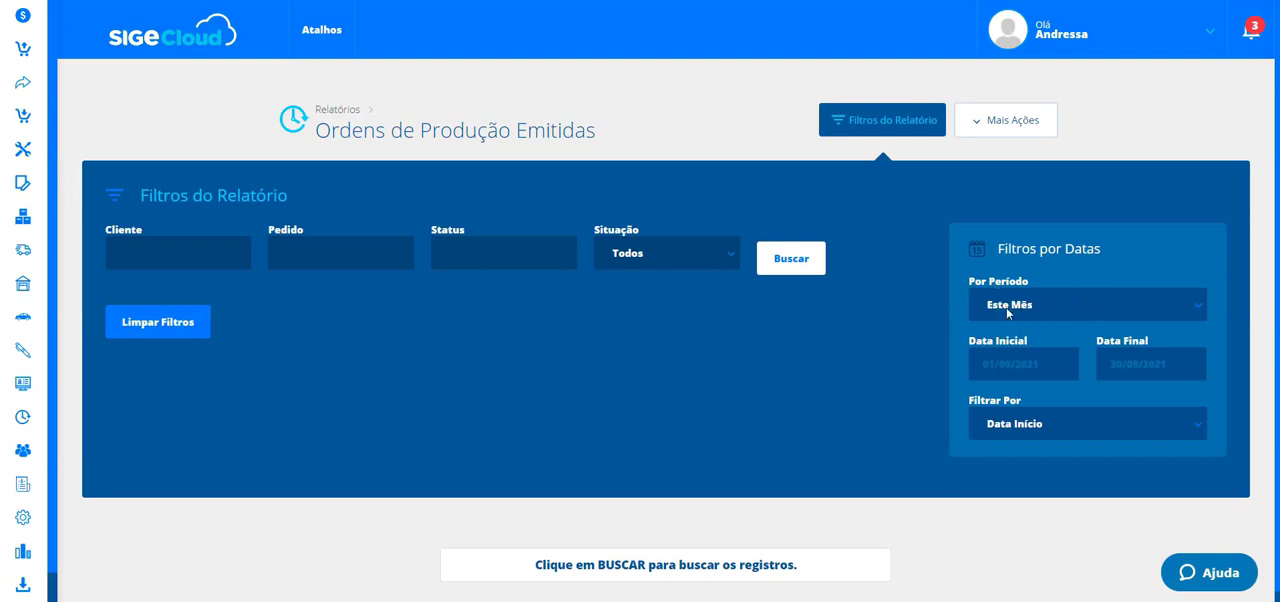
click(786, 264)
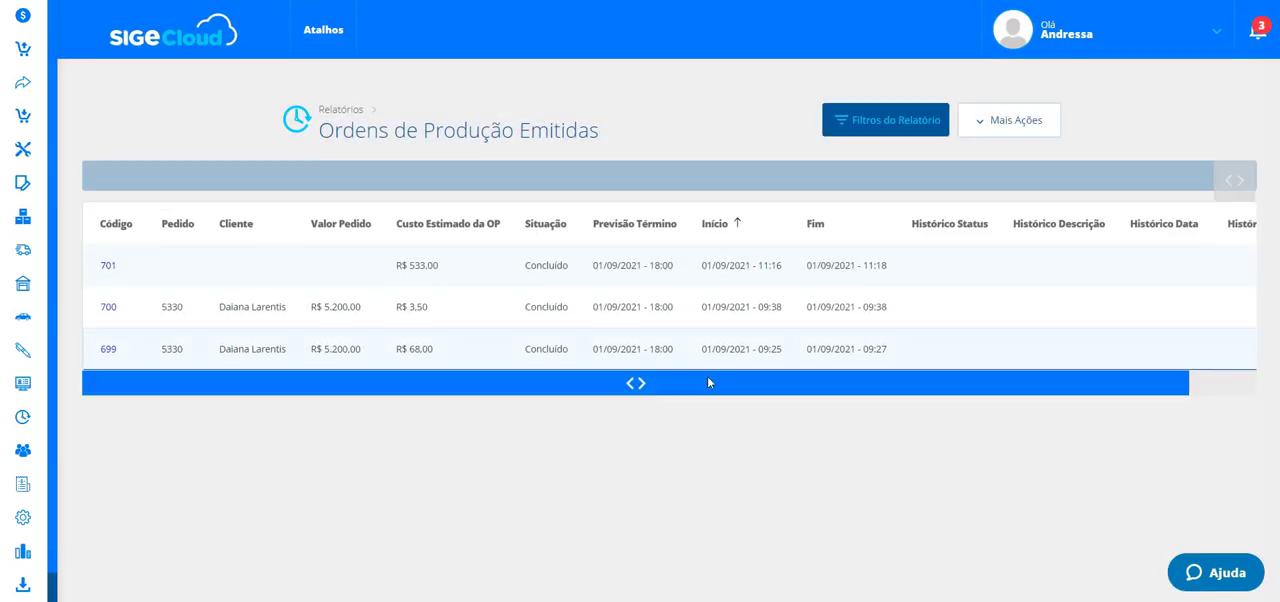
- Scroll across the report's columns and view its export options
drag(489, 351, 826, 351)
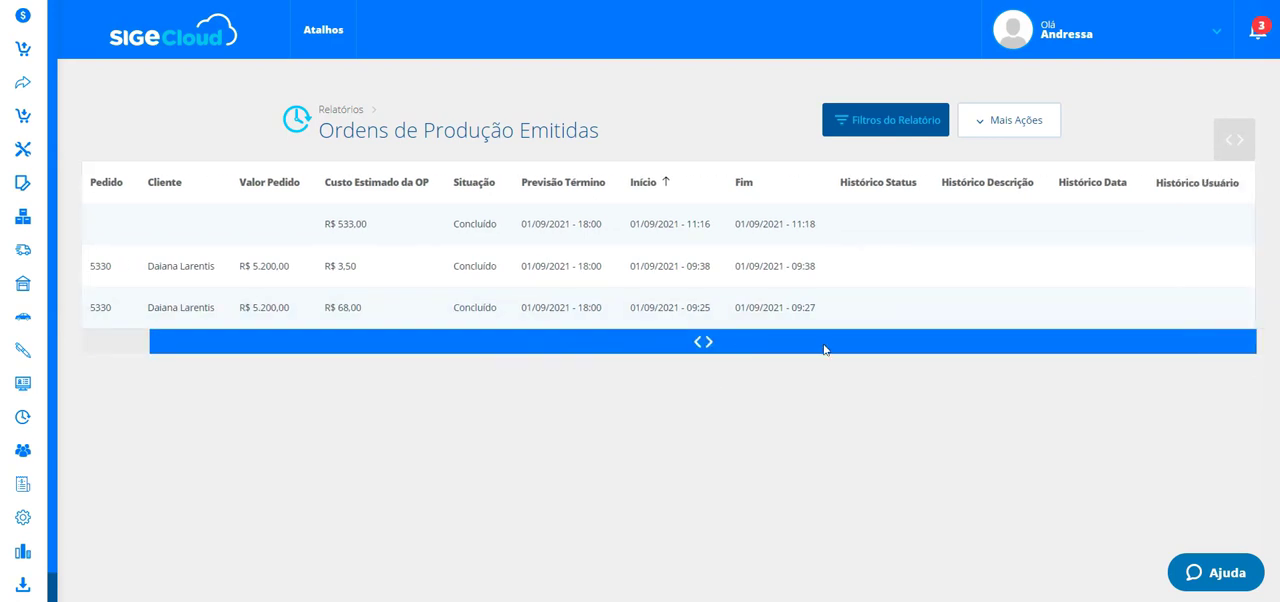
drag(1076, 349, 514, 346)
click(1034, 128)
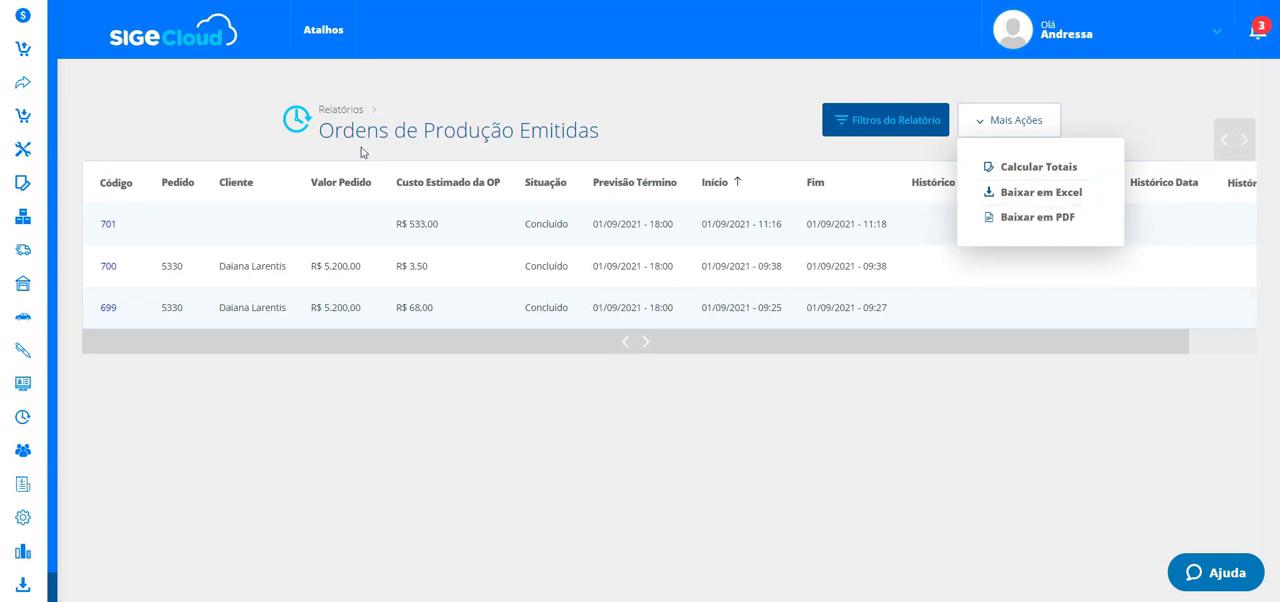
- Open the PCP reports menu
click(23, 552)
click(274, 240)
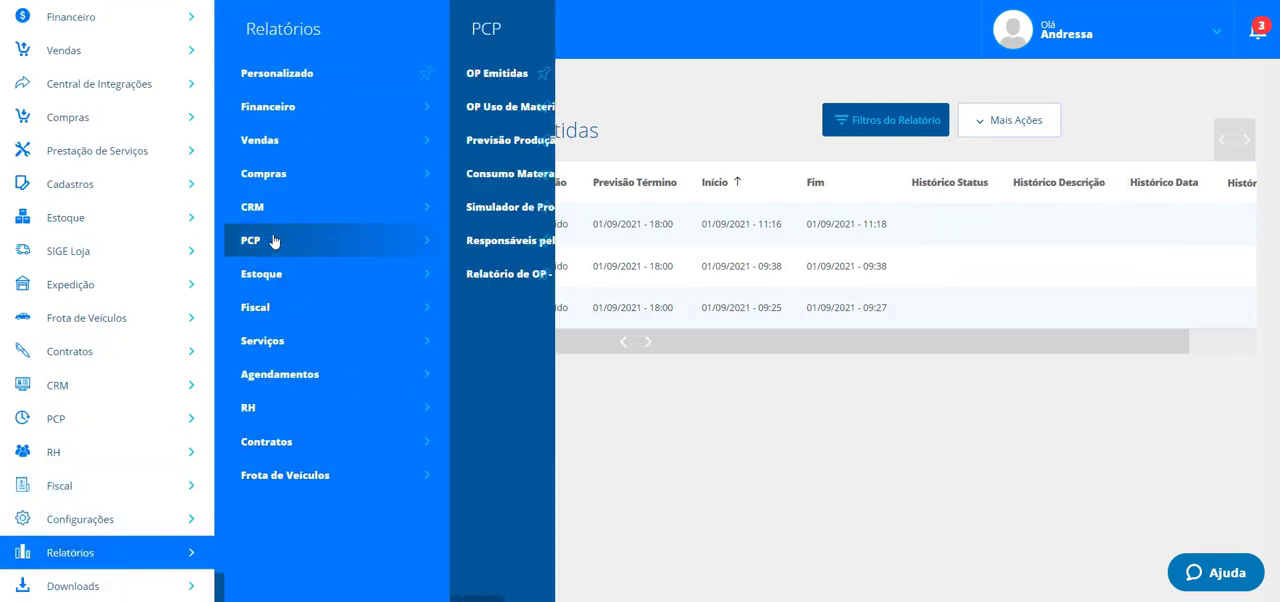